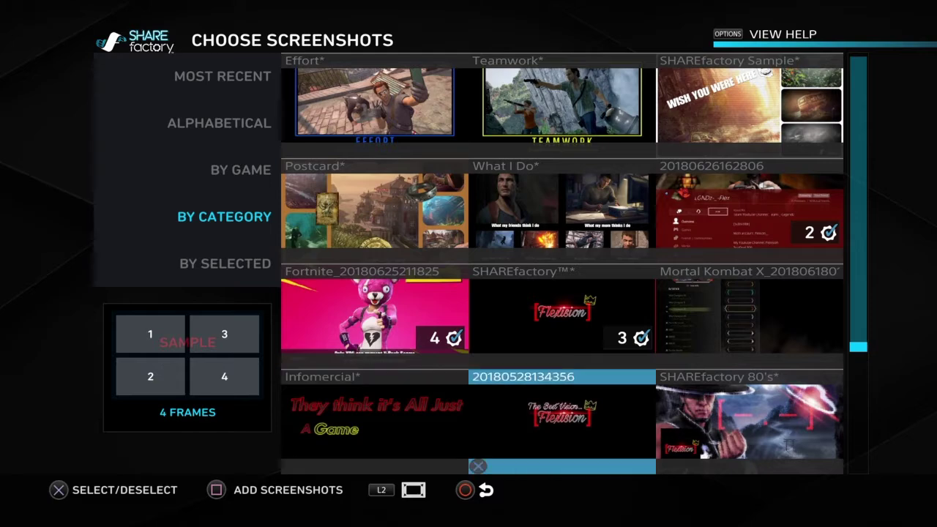
key(Return)
key(Left)
key(Return)
key(Left)
key(Return)
key(Down)
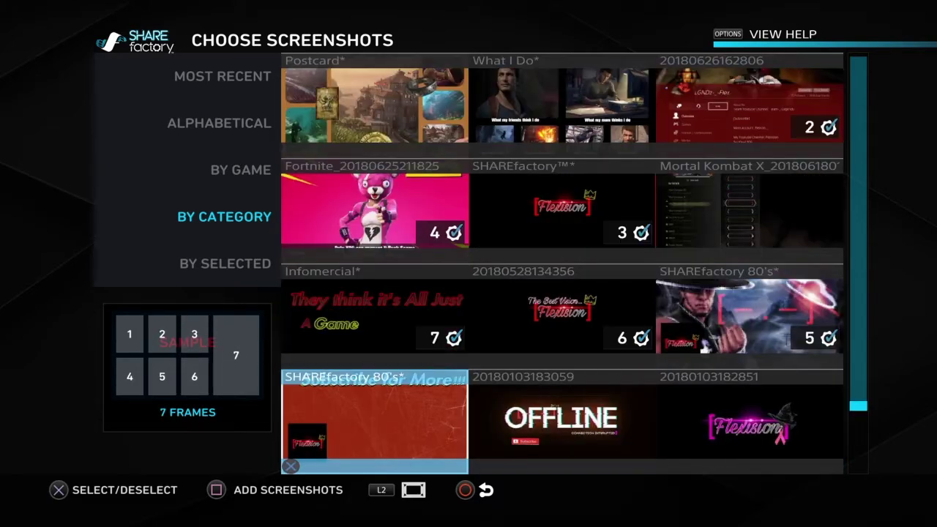
key(Return)
key(Right)
key(Return)
key(Right)
key(Return)
key(Down)
key(Return)
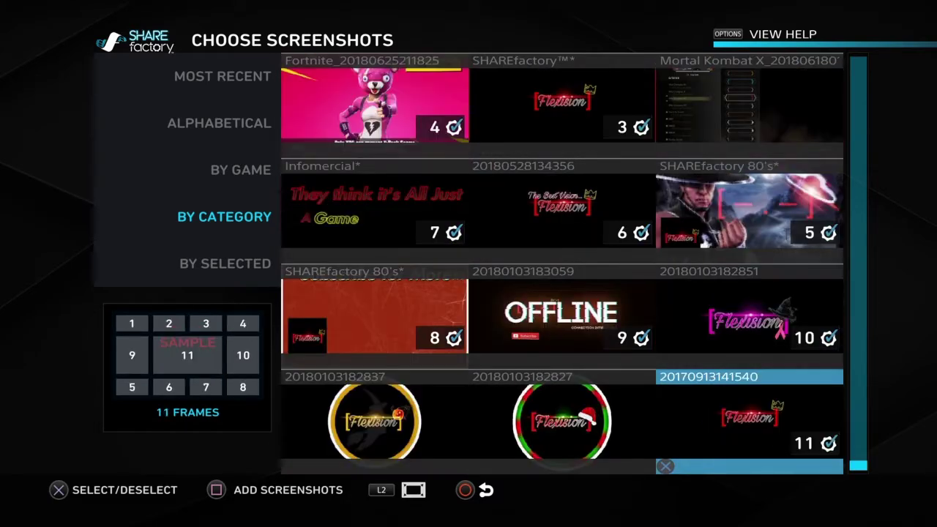
key(Left)
key(Return)
key(Left)
key(Return)
Step: Add the Mortal Kombat X screenshot to the collage selection
key(Up)
key(Right)
key(Up)
key(Up)
key(Right)
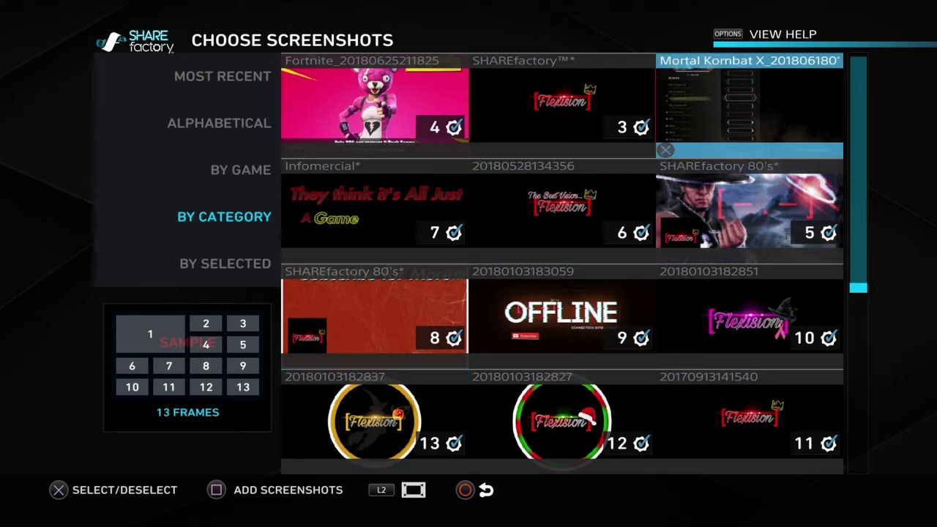
key(Up)
key(Up)
key(Down)
key(Down)
key(Return)
Step: Add the blue GRADIENT and red SOLID COLOR images as the last two collage selections
key(Left)
key(Left)
key(Up)
key(Up)
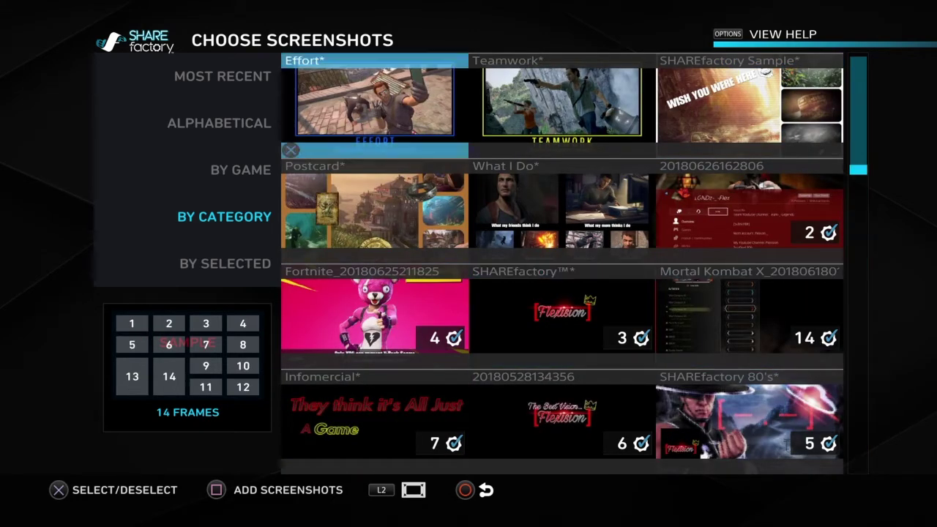
key(Up)
key(Return)
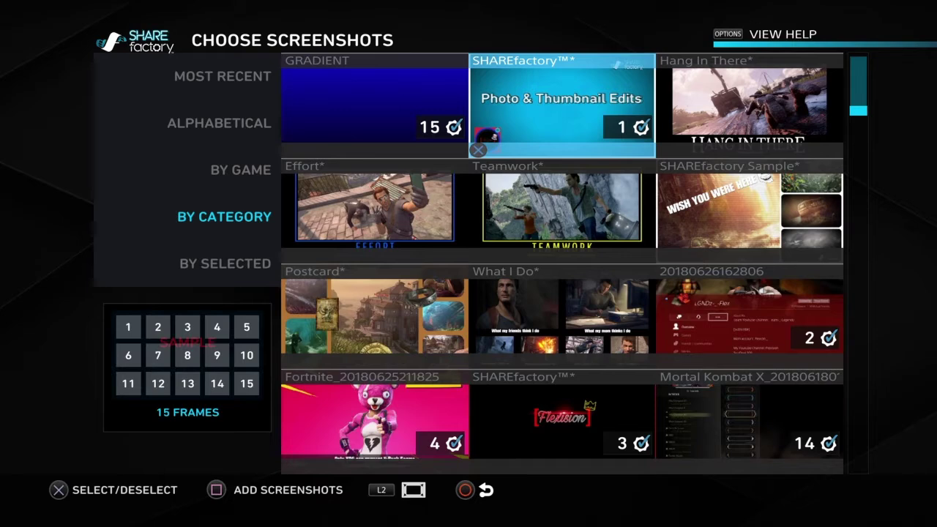
key(Up)
key(Right)
key(Right)
key(Return)
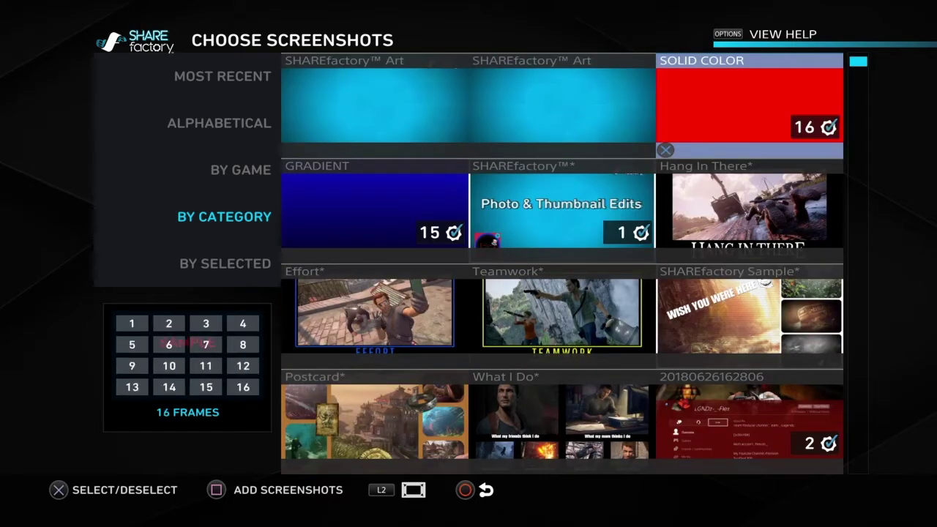
Step: Try to add the SHAREfactory Art image beside SOLID COLOR as a seventeenth selection
key(Left)
key(Return)
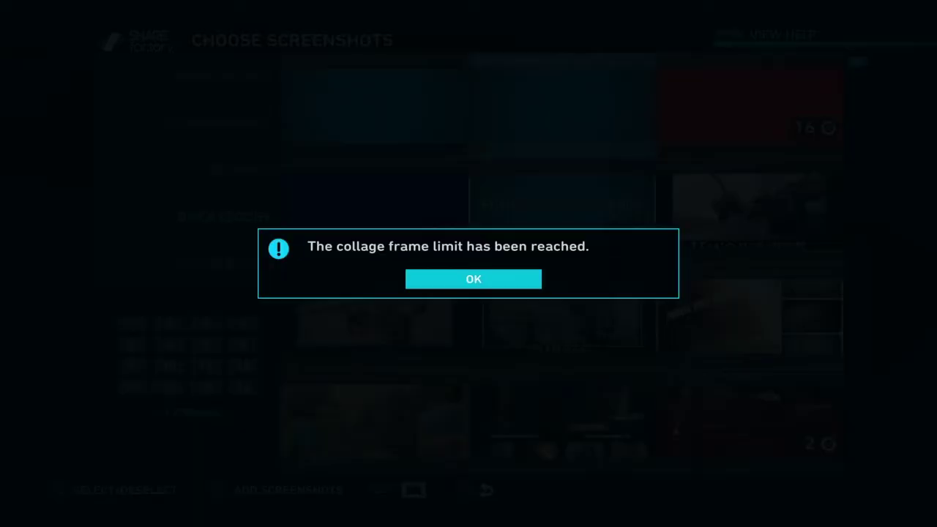
key(Return)
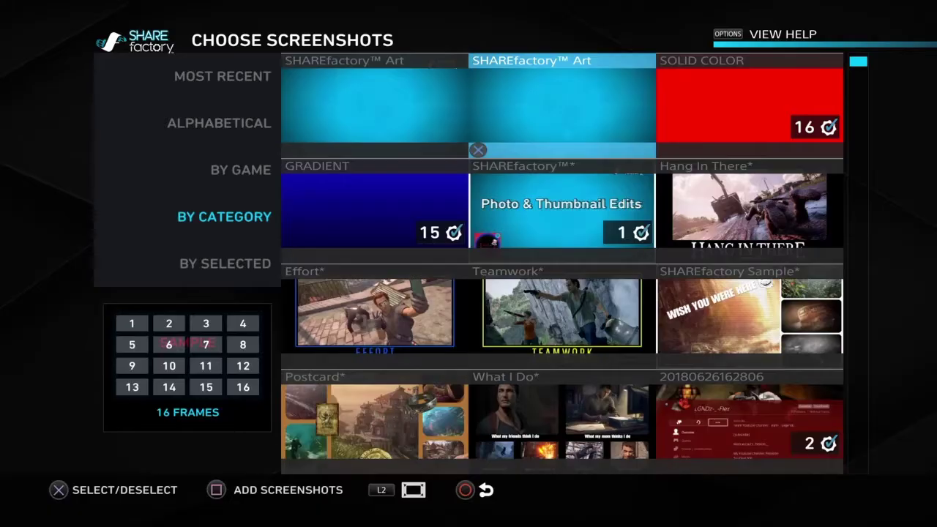
Step: Add the 16 selected screenshots to the collage and start choosing a frame layout
key(s)
key(Return)
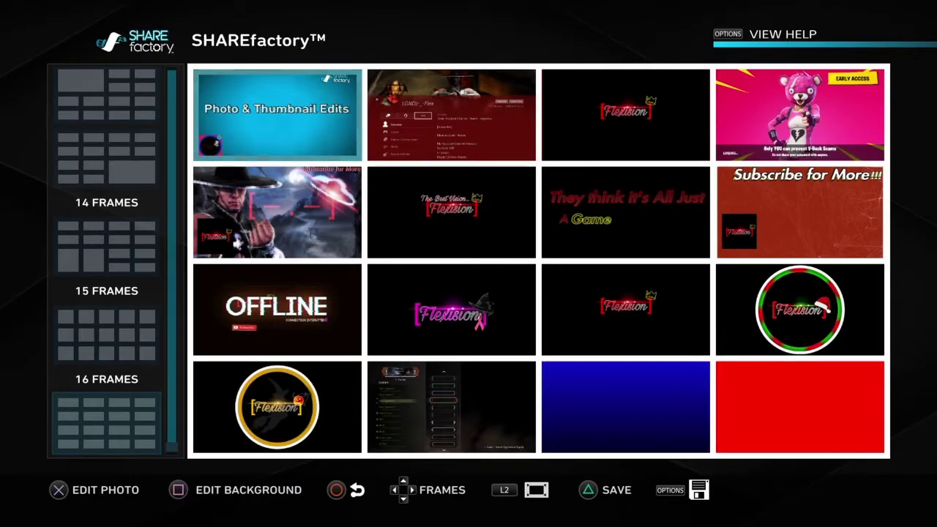
key(Left)
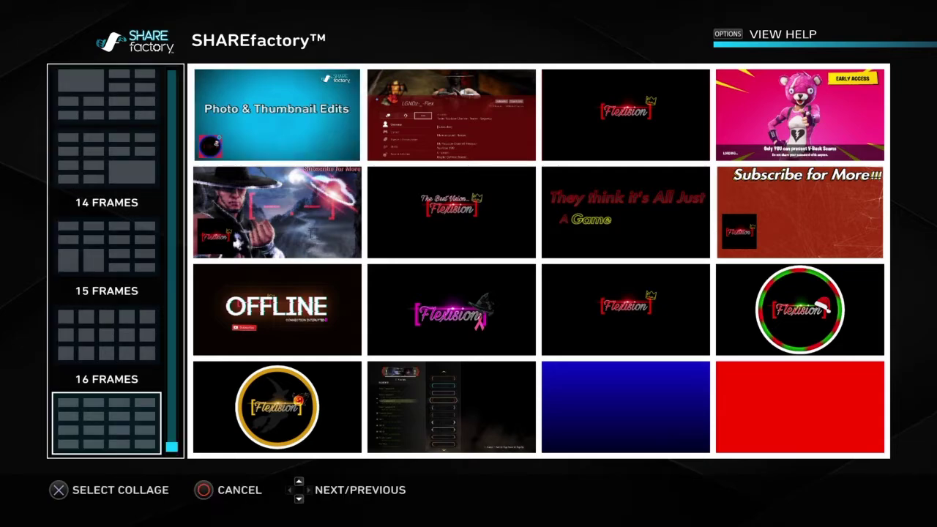
Step: Preview each of the 1-frame collage layouts with the chosen screenshots
key(Up)
key(Down)
key(Down)
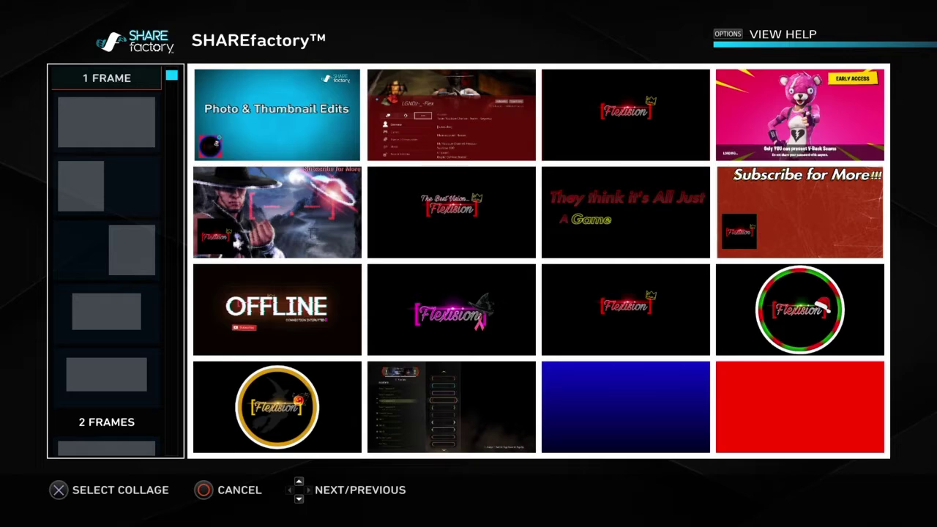
key(Down)
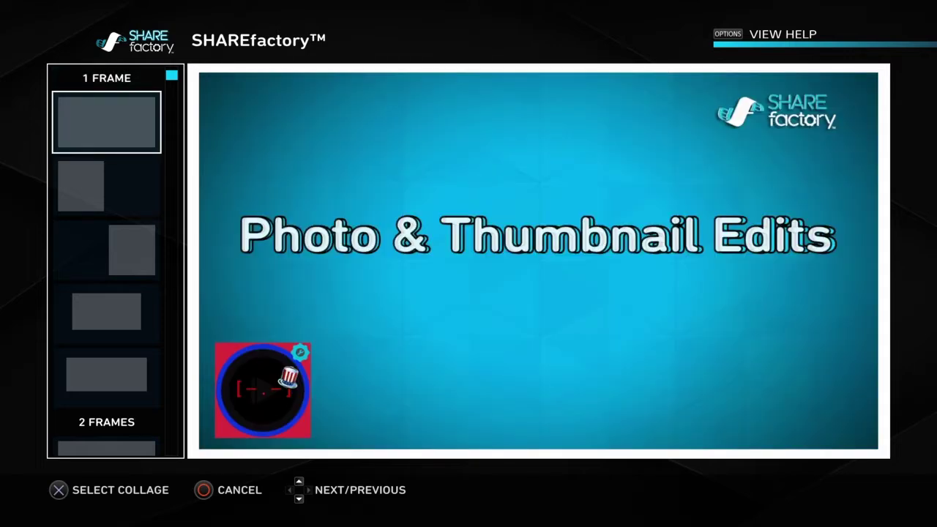
key(Down)
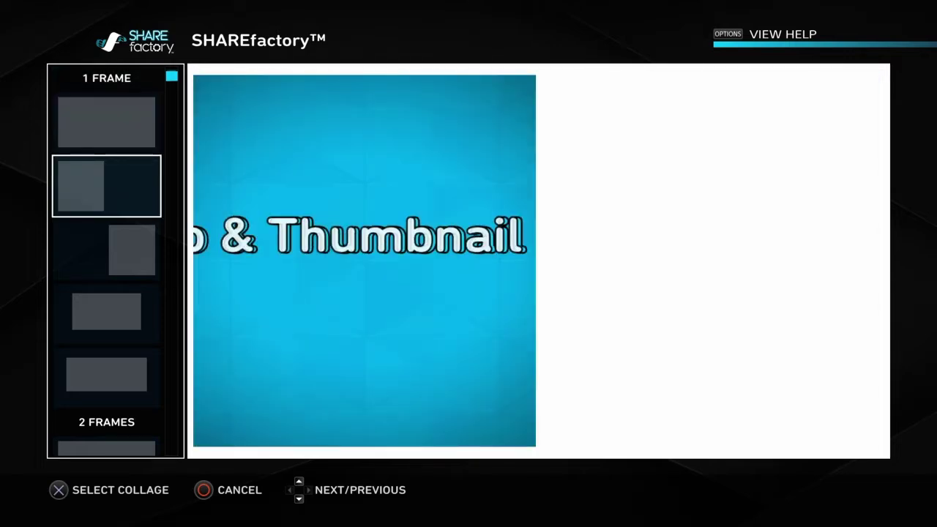
key(Down)
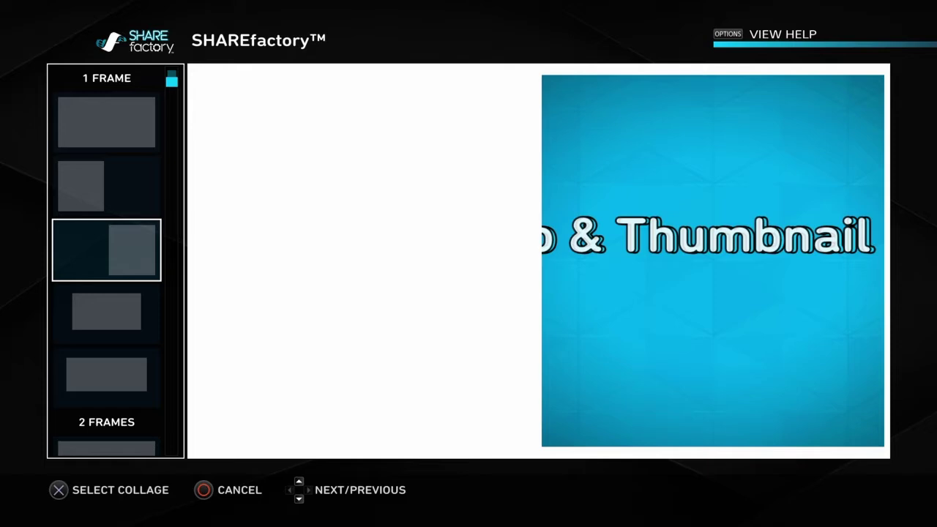
key(Down)
key(Down)
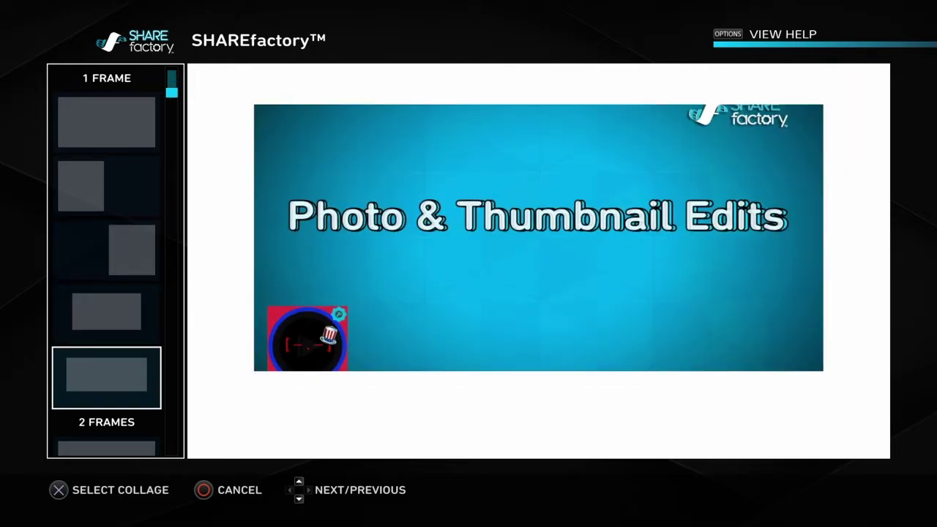
Step: Preview each of the 2-frame collage layouts, comparing the stacked and side-by-side splits
key(Down)
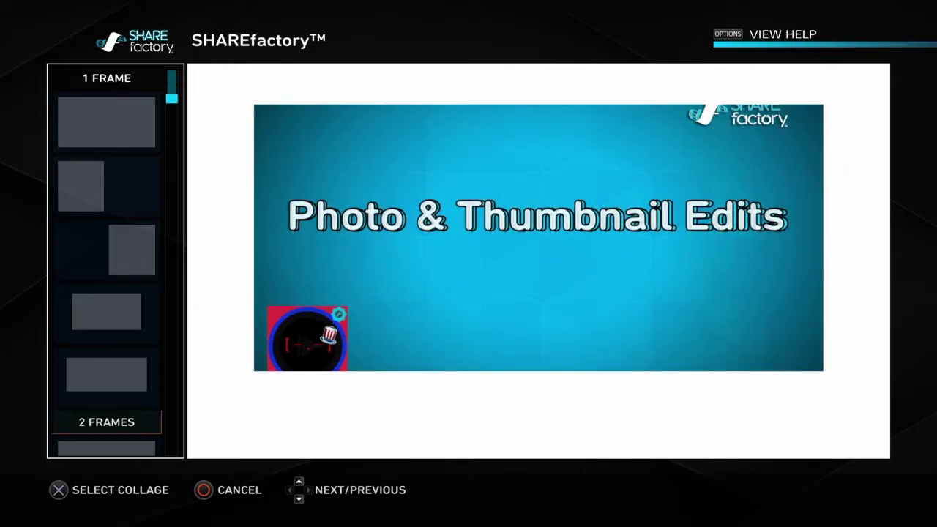
key(Down)
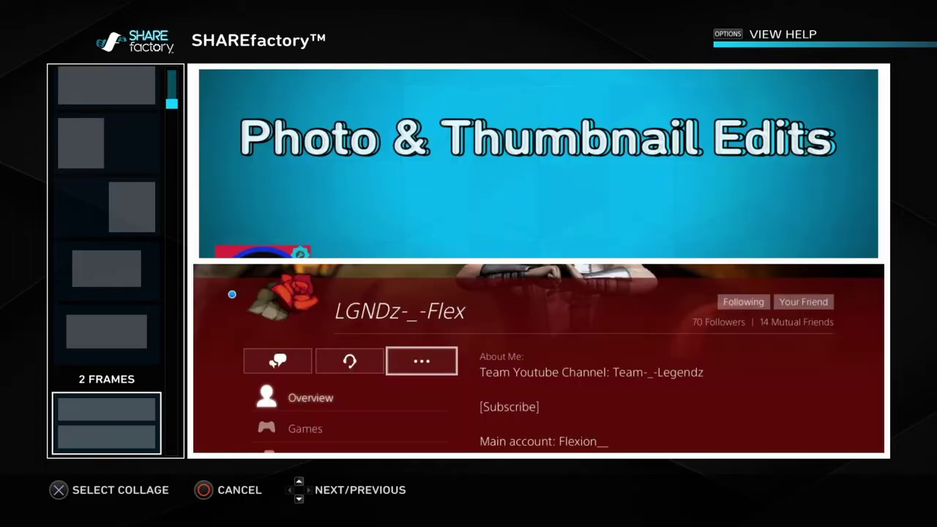
key(Down)
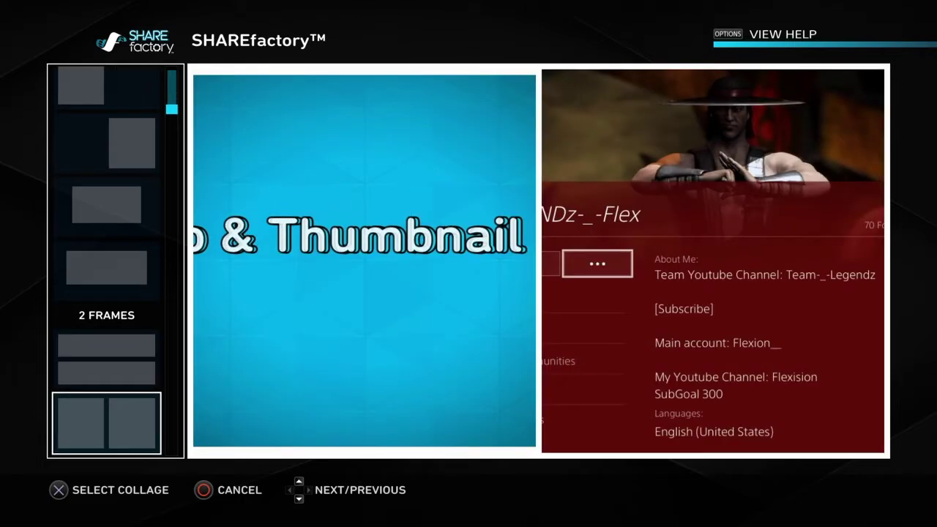
key(Down)
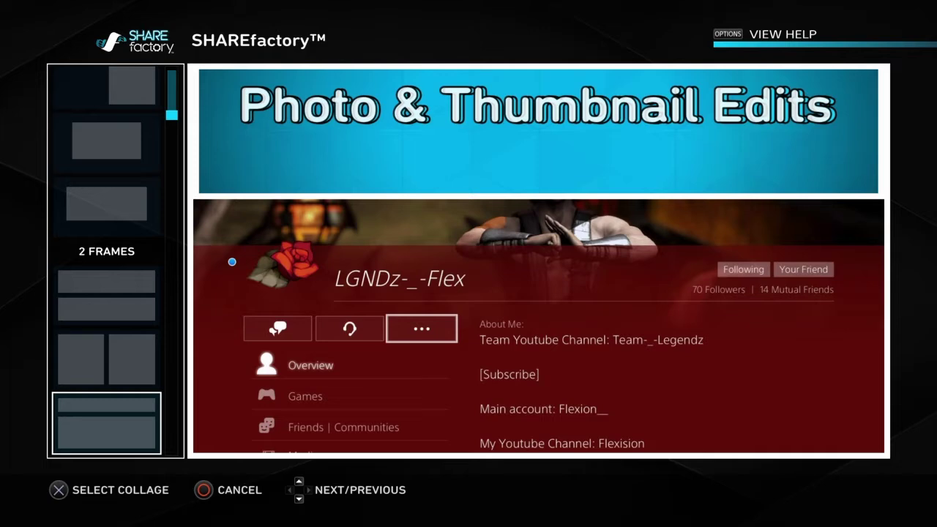
key(Down)
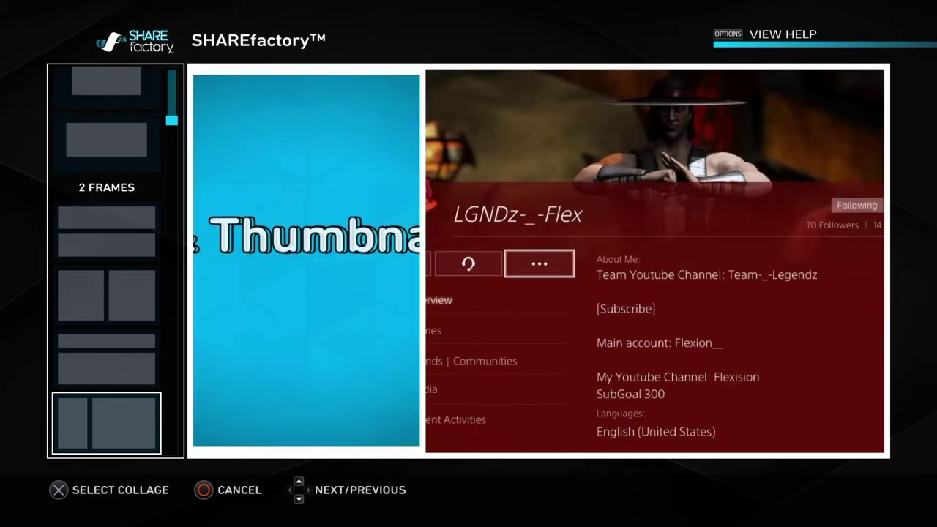
key(Down)
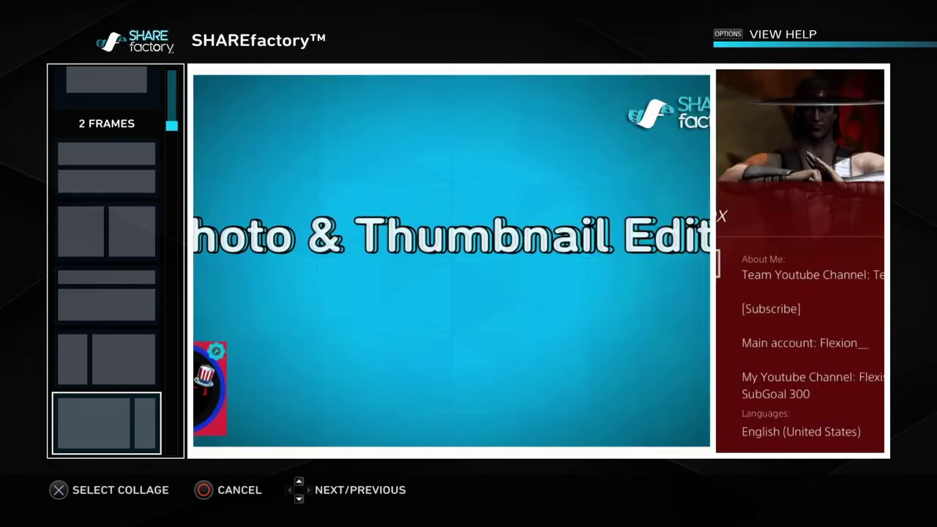
Step: Preview each of the 3-frame collage layouts, including the column, row and mixed arrangements
key(Down)
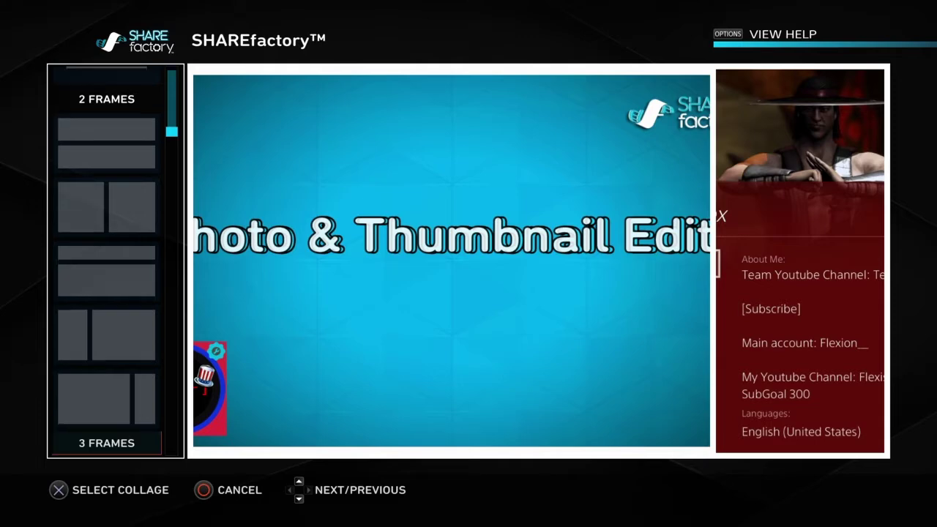
key(Down)
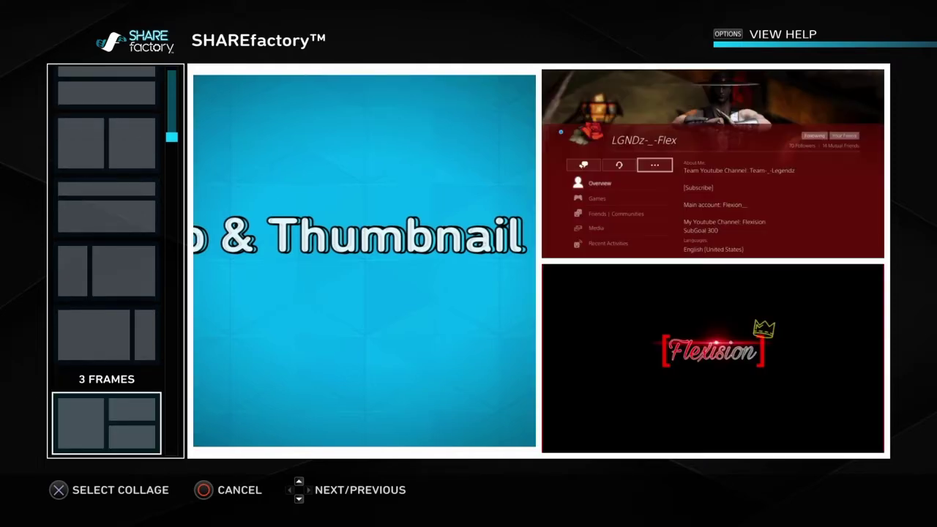
key(Down)
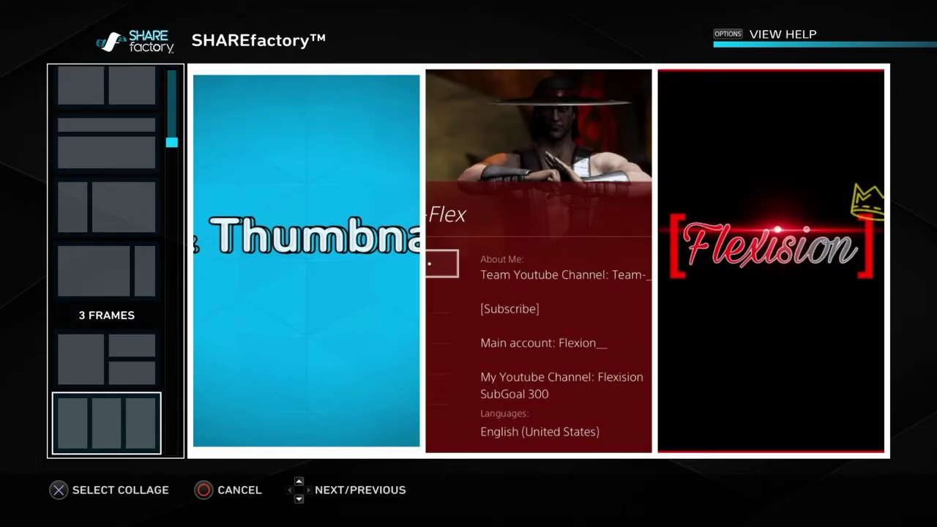
key(Down)
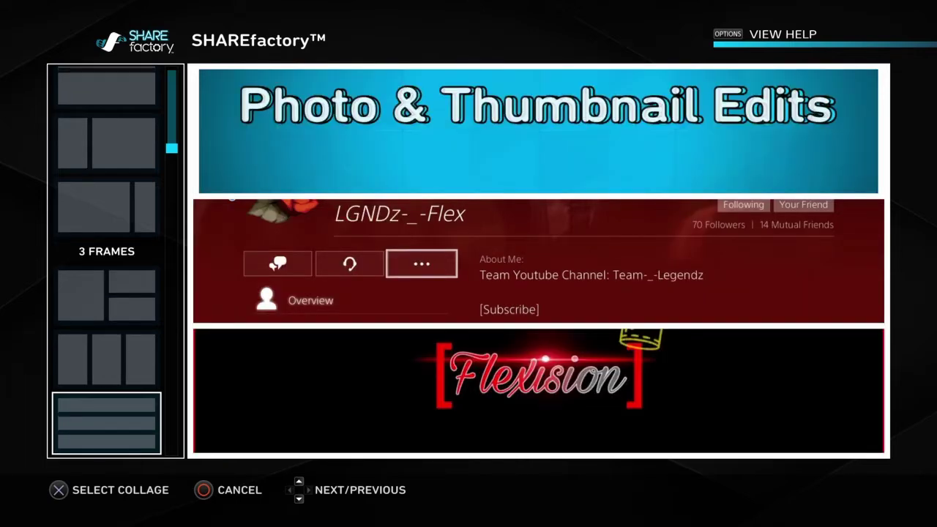
key(Down)
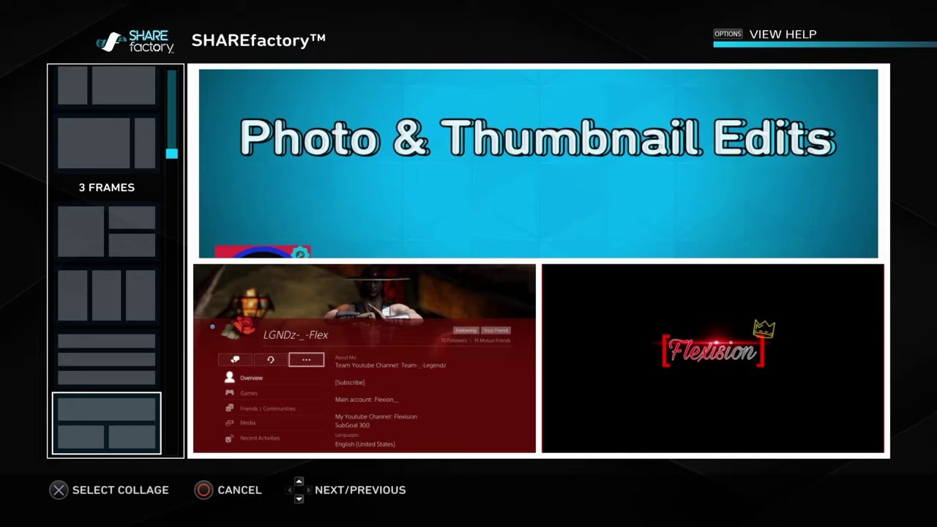
key(Down)
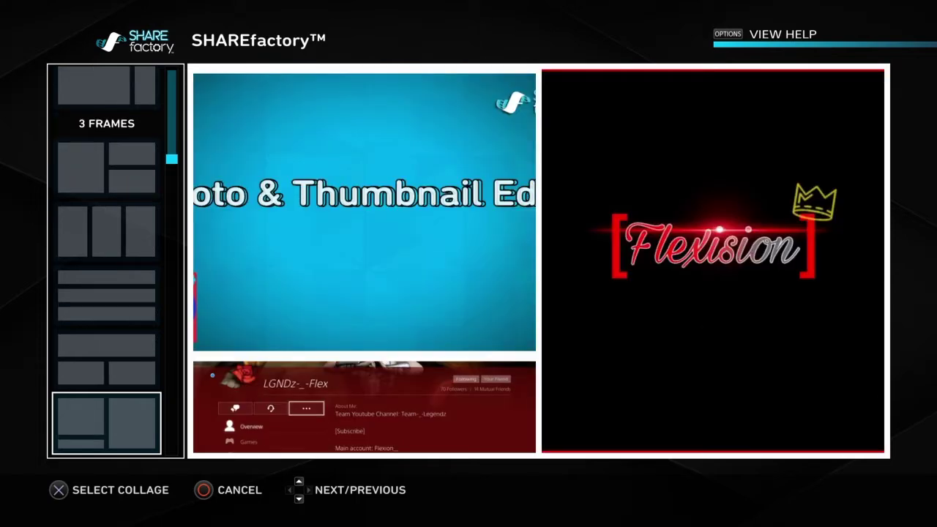
Step: Preview each of the 4-frame collage layouts, from the even grid to the uneven arrangements
key(Down)
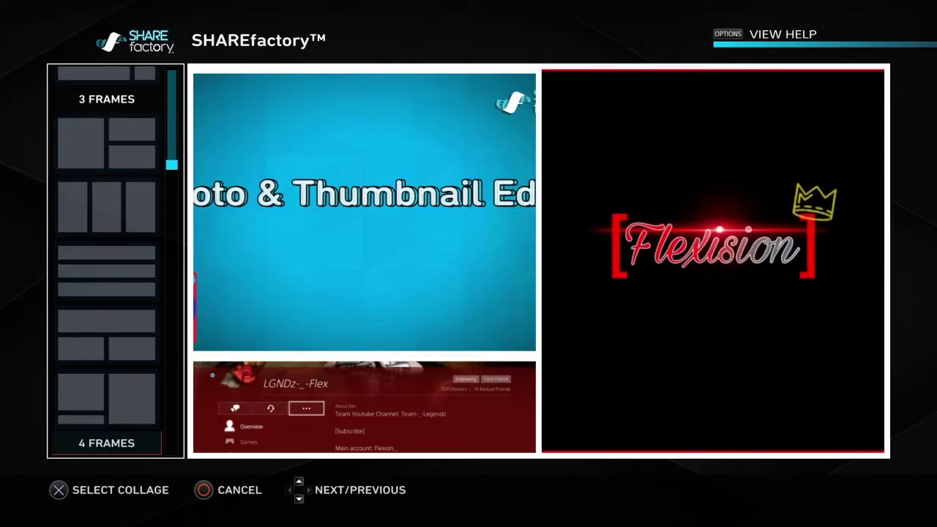
key(Down)
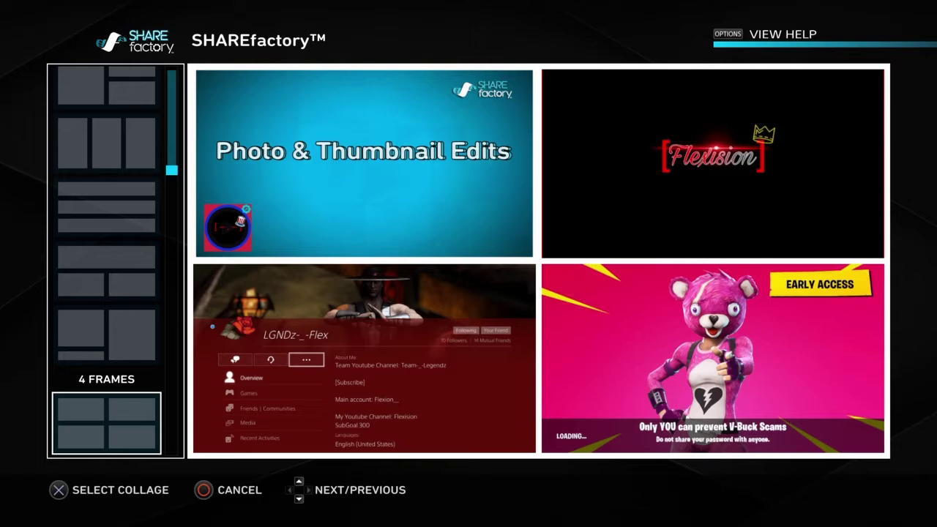
key(Down)
key(Down)
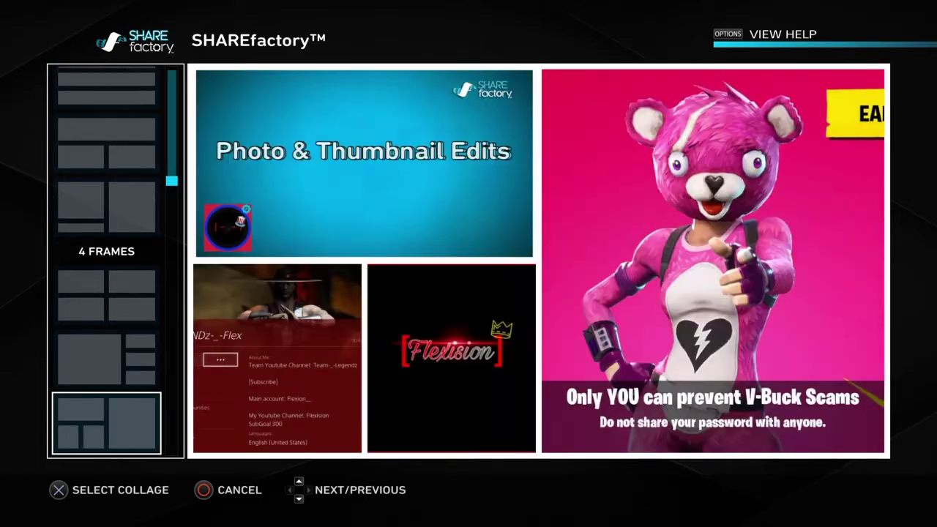
key(Down)
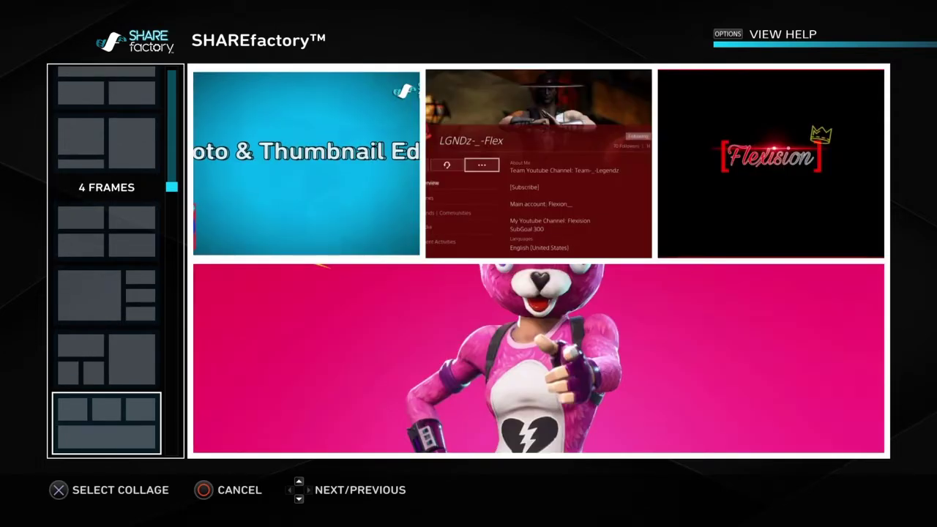
key(Down)
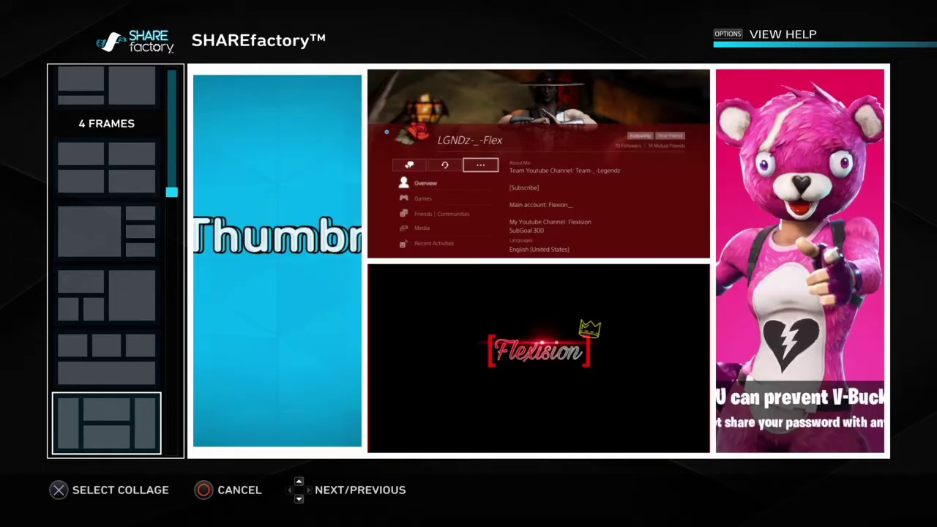
key(Down)
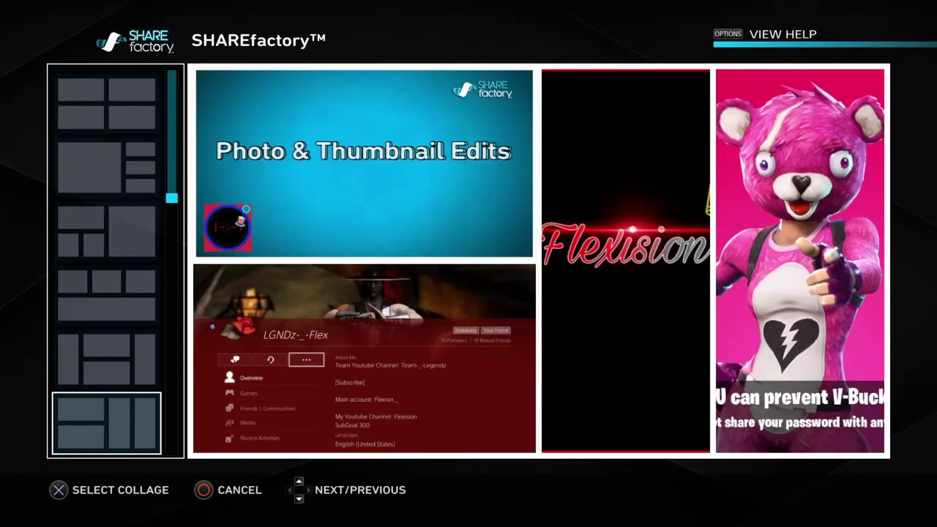
key(Down)
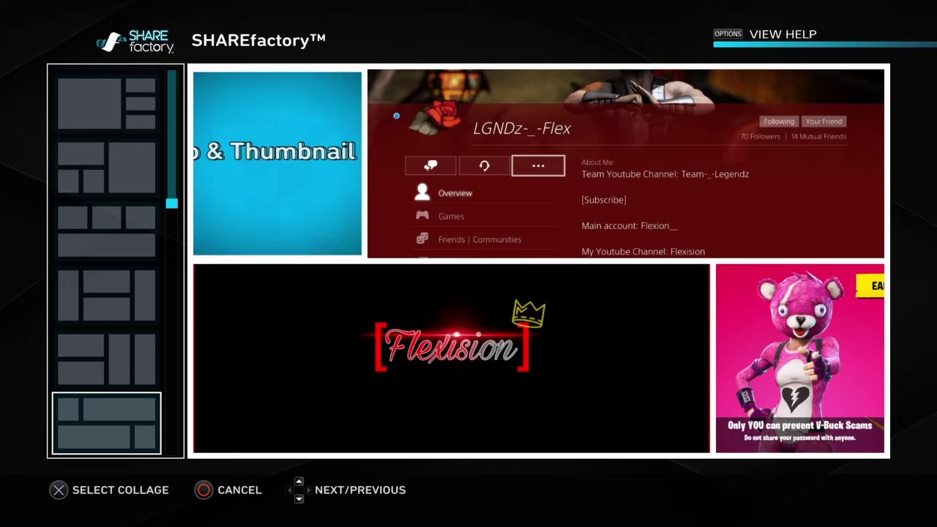
Step: Preview each of the 5-frame collage layouts, including the large-frame, mixed-row and central-frame arrangements
key(Down)
key(Down)
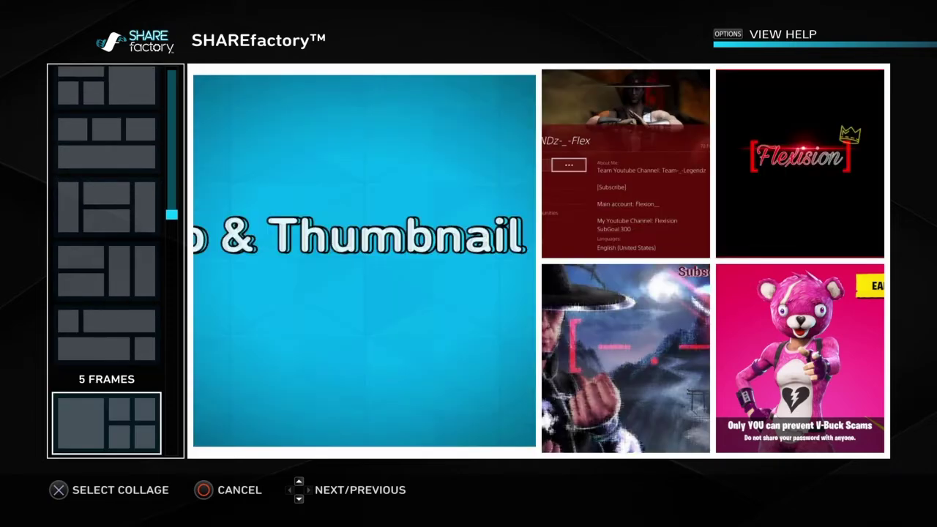
key(Down)
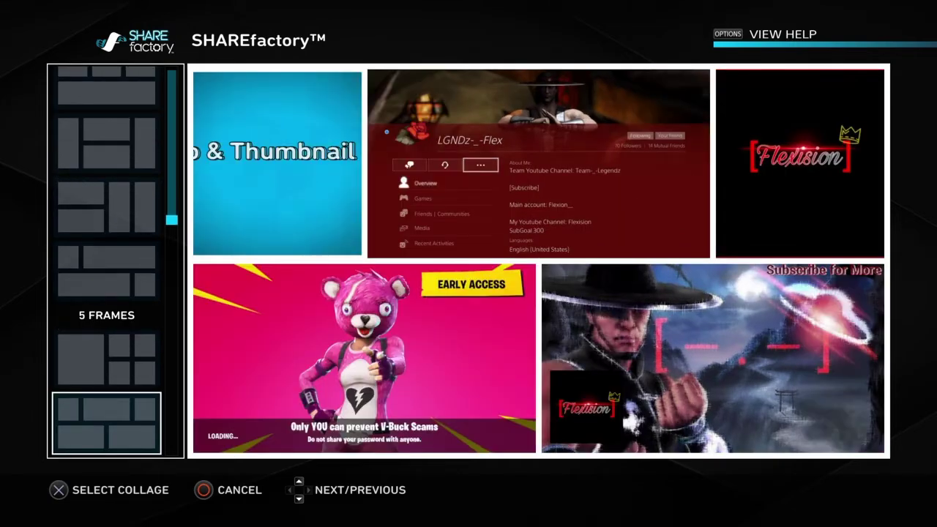
key(Down)
key(Down)
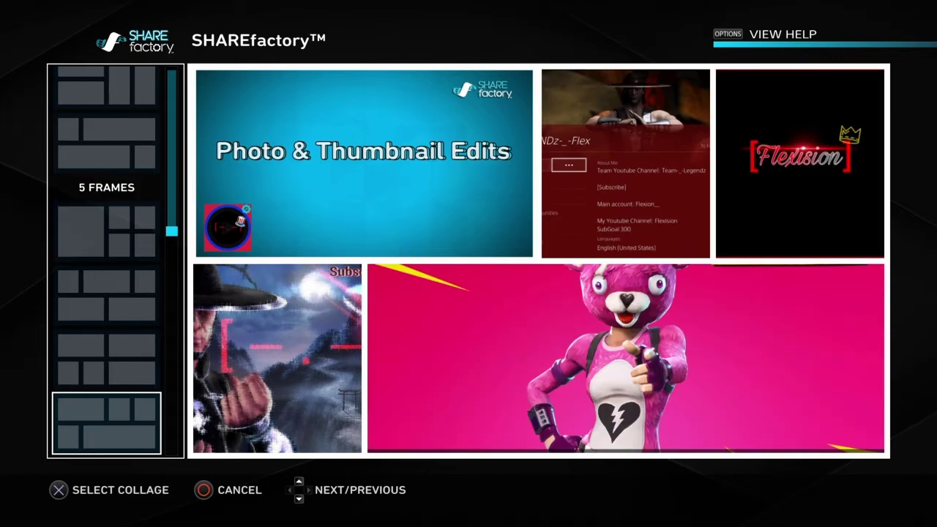
key(Down)
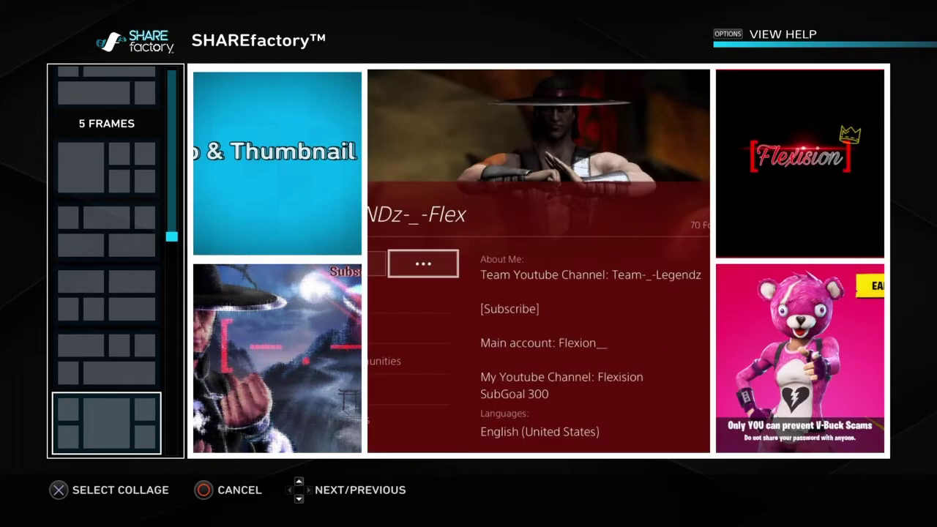
key(Down)
Step: Preview each of the 6-frame collage layouts, from the even two-column grid to the arrangement with one large frame
key(Down)
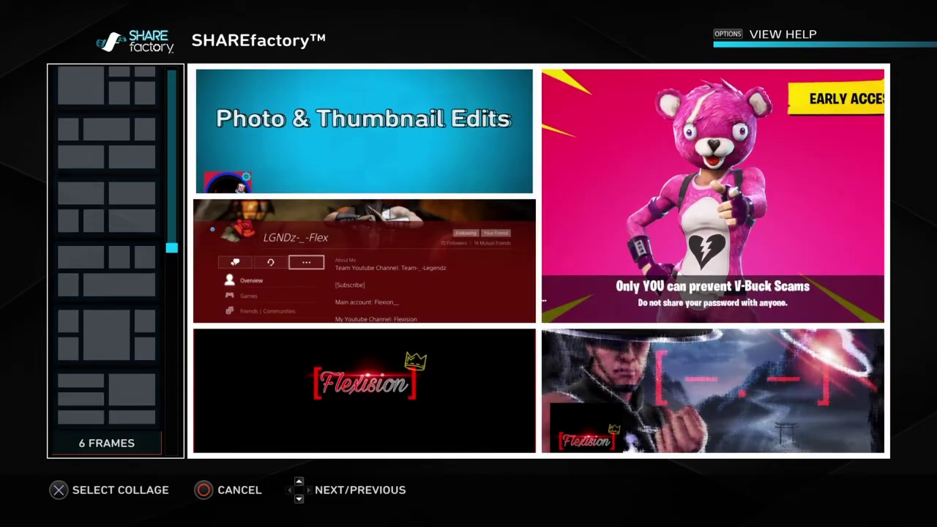
key(Down)
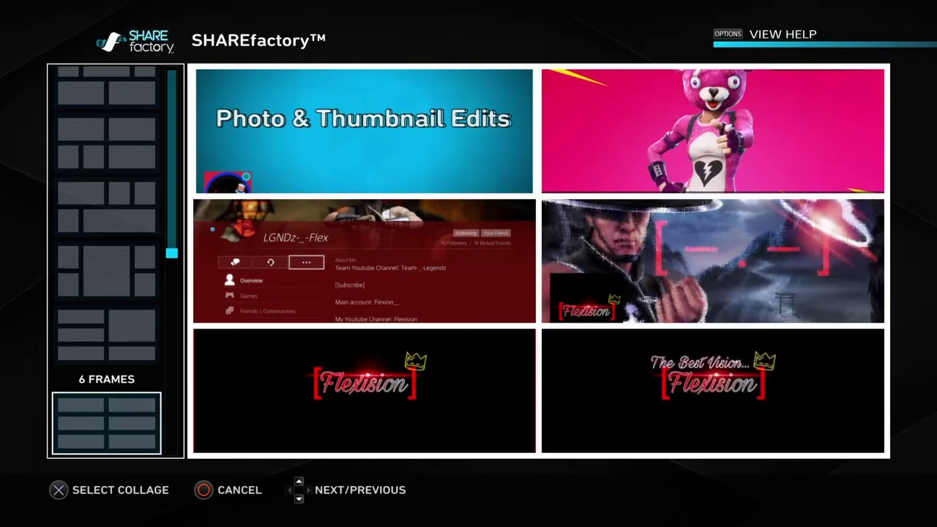
key(Down)
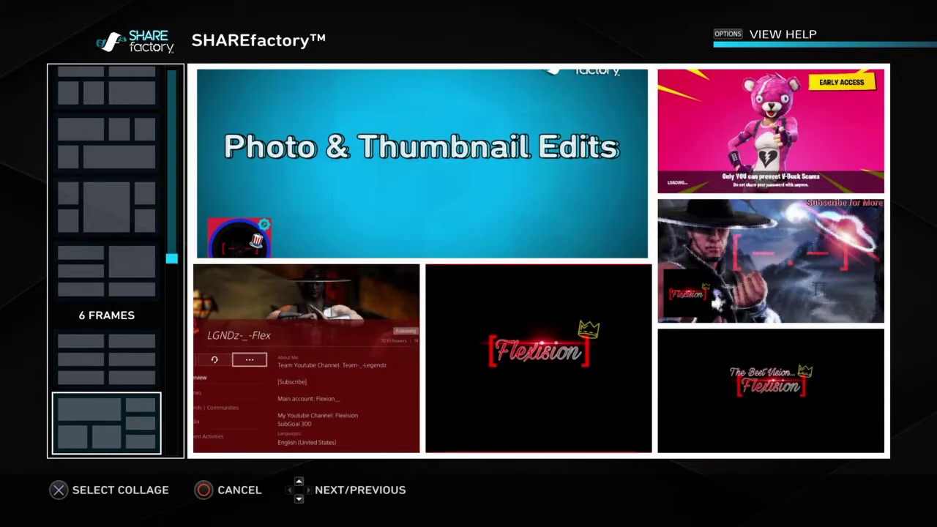
key(Down)
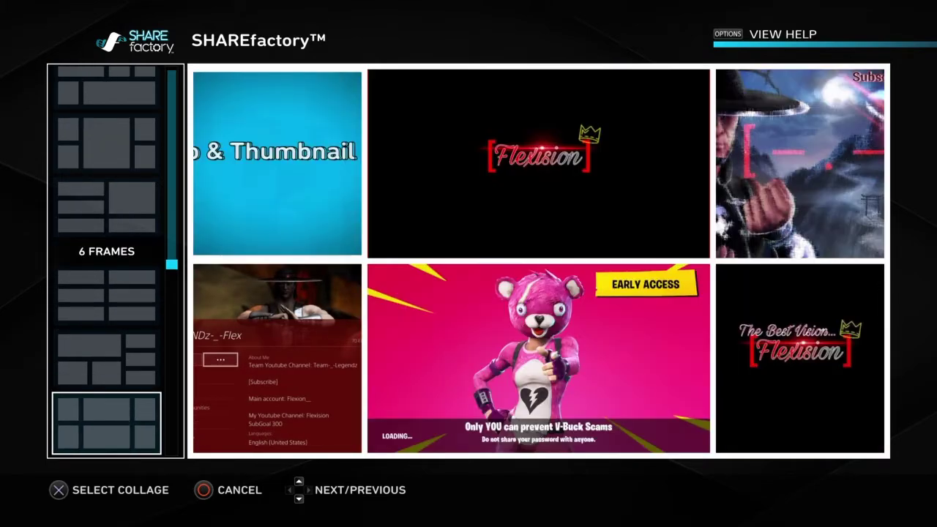
key(Down)
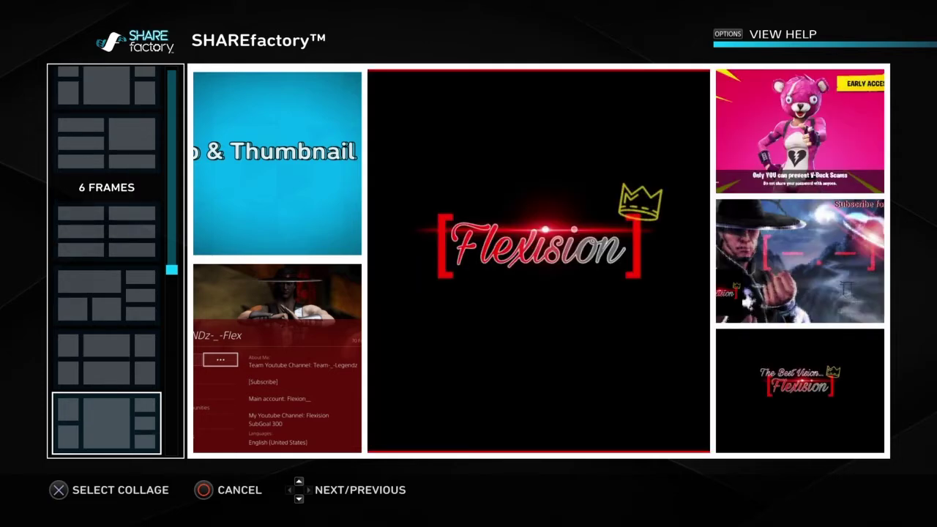
key(Down)
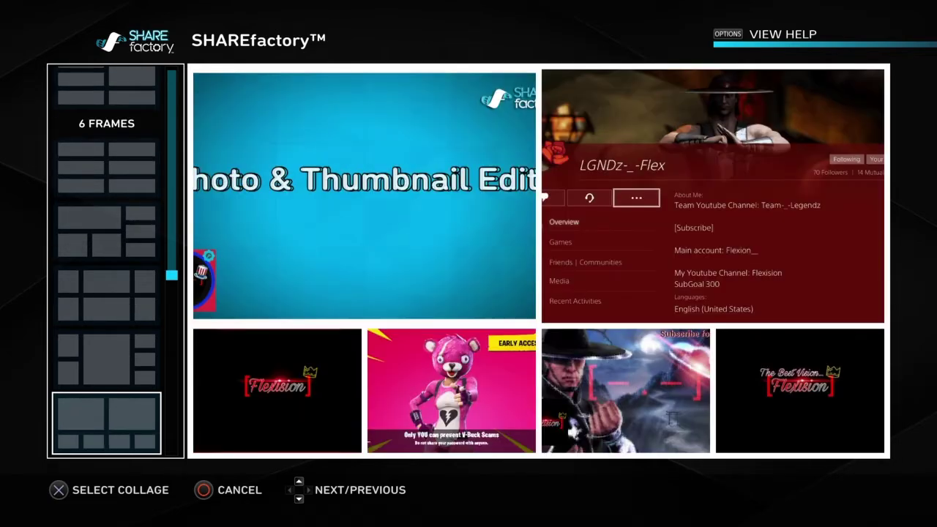
key(Down)
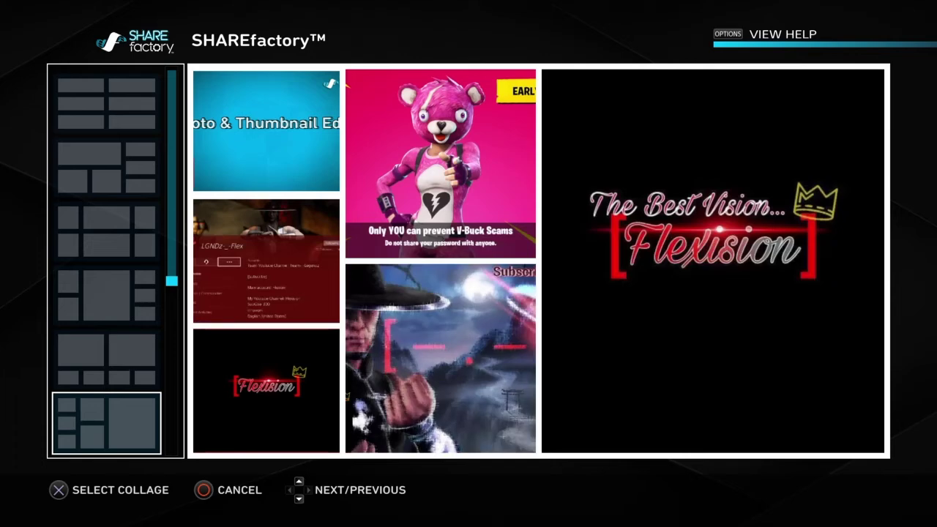
Step: Preview each of the 7-frame collage layouts, comparing the tall side-frame and two-row arrangements
key(Down)
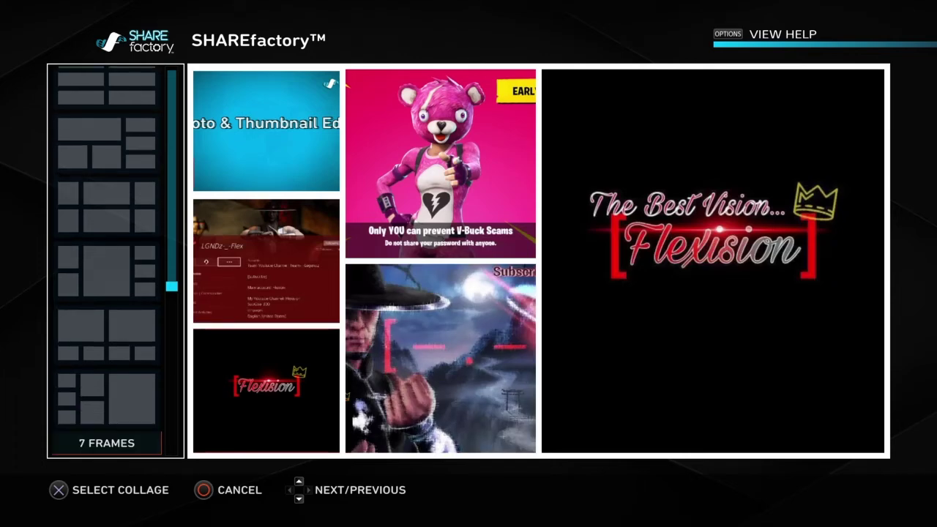
key(Down)
key(Down)
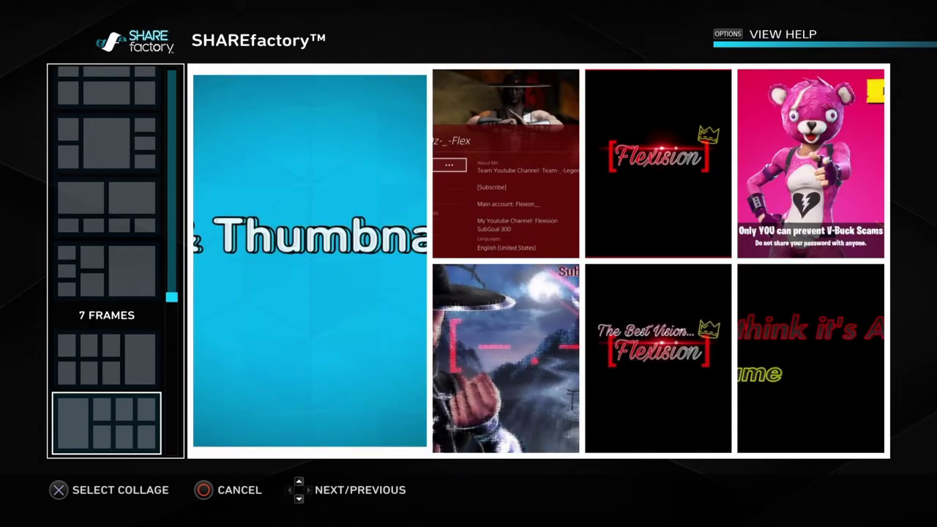
key(Down)
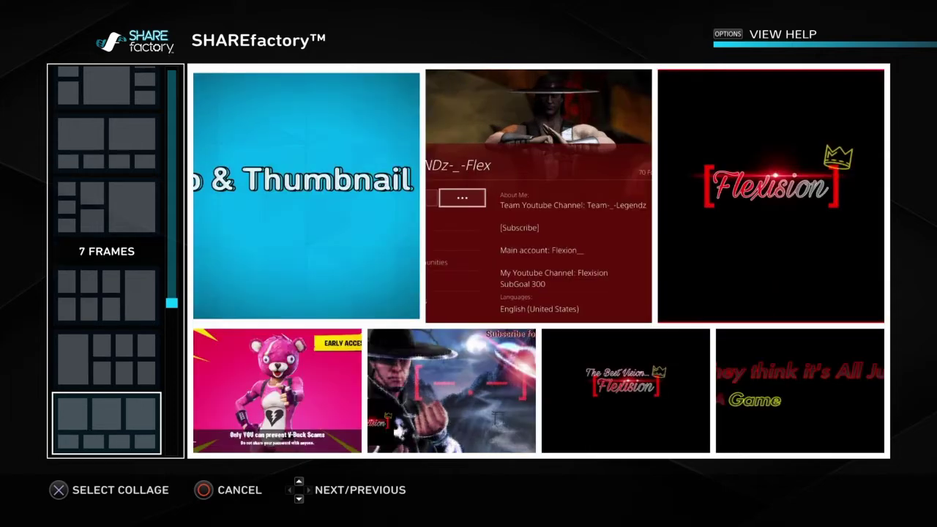
Step: Preview each of the 8-frame collage layouts, from the even grid to the three-over-five arrangement
key(Down)
key(Down)
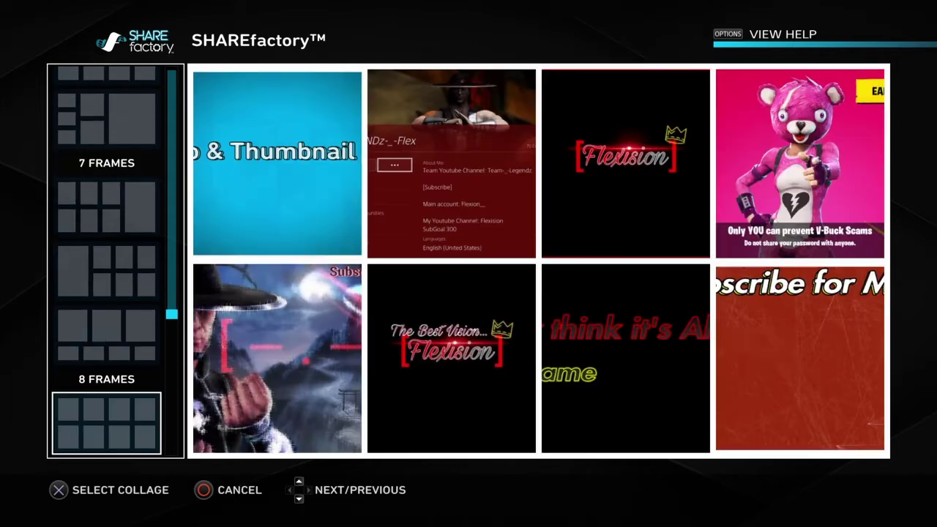
key(Down)
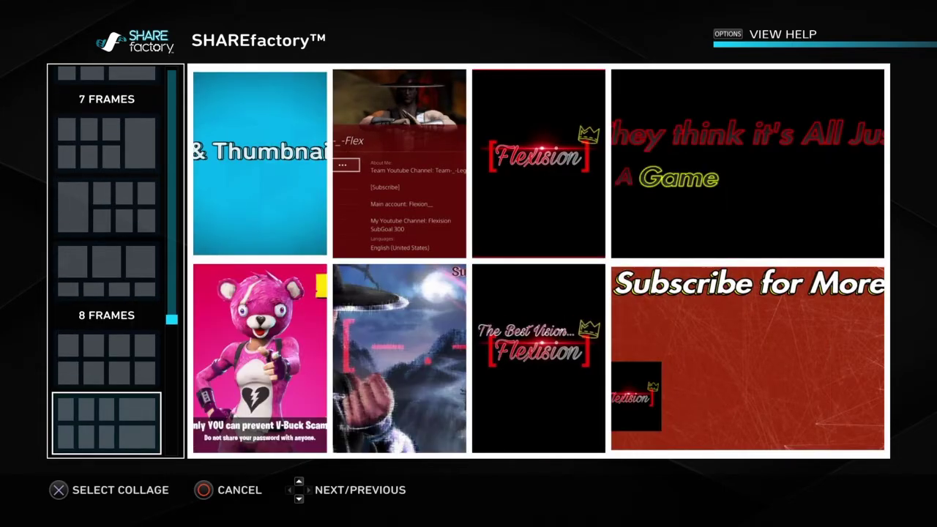
key(Down)
Step: Preview each of the 9-frame and 10-frame collage layouts, including the even grids and mixed-size arrangements
key(Down)
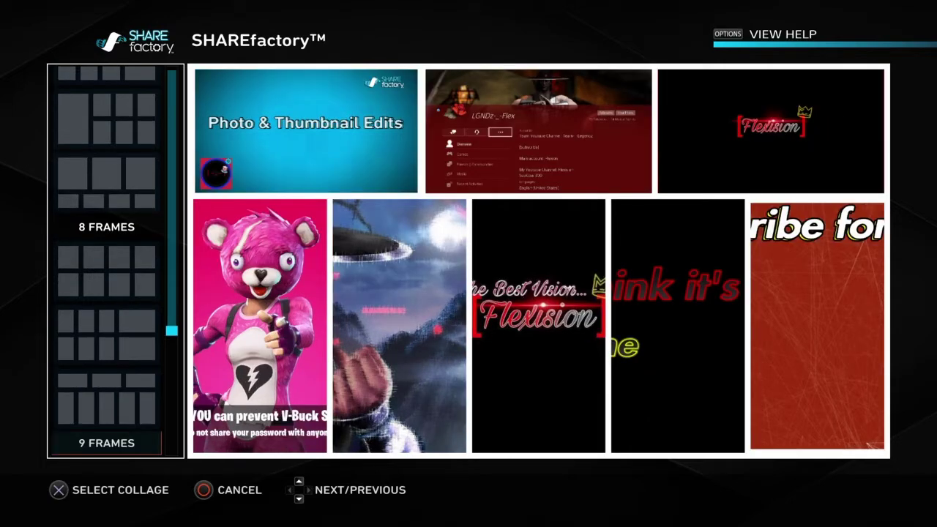
key(Down)
key(Down)
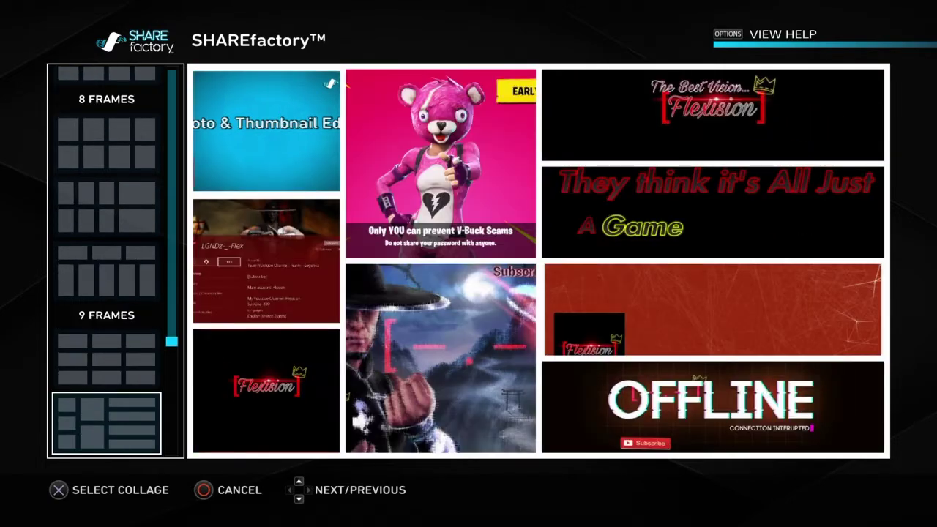
key(Down)
key(Down)
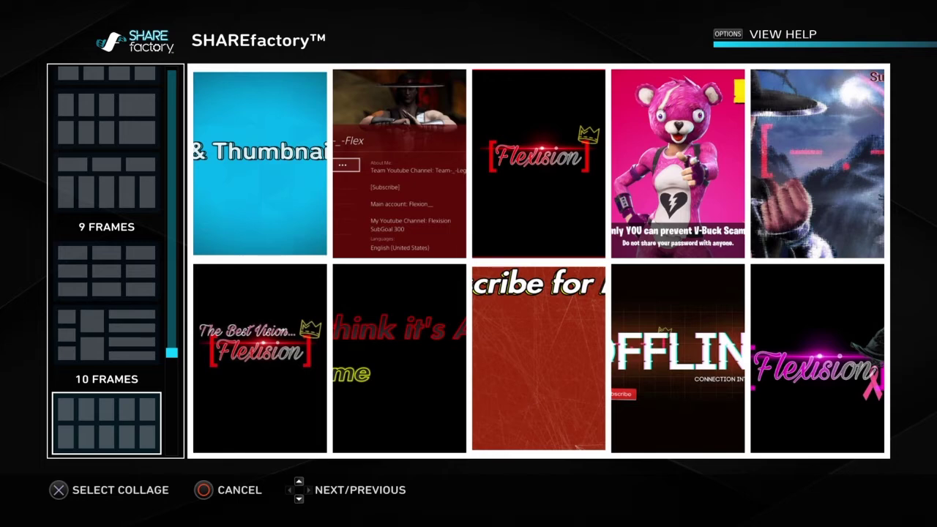
key(Down)
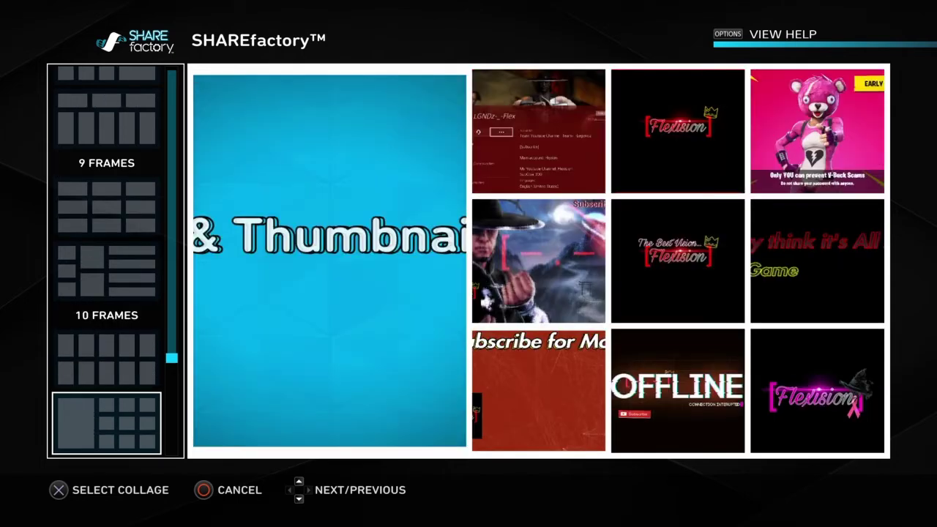
key(Down)
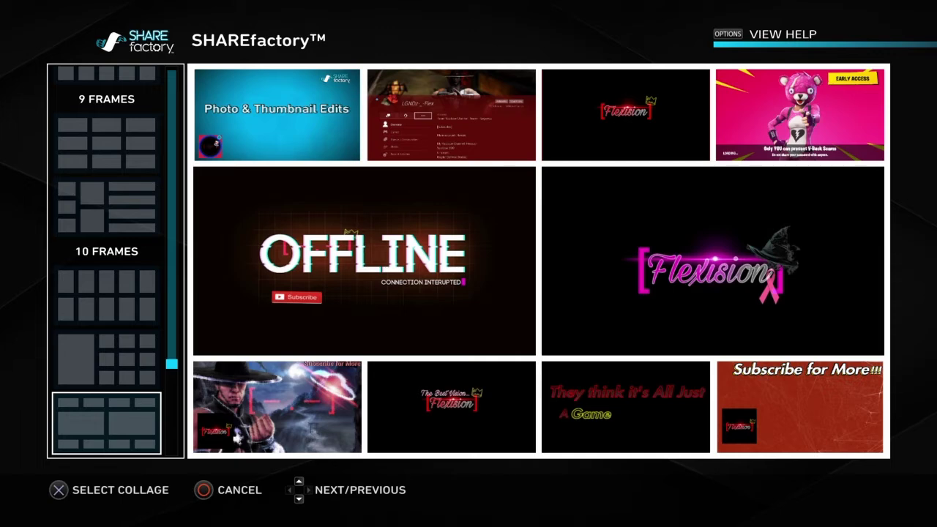
Step: Preview the 11-frame layouts with a larger central frame and both 12-frame collage layouts
key(Down)
key(Down)
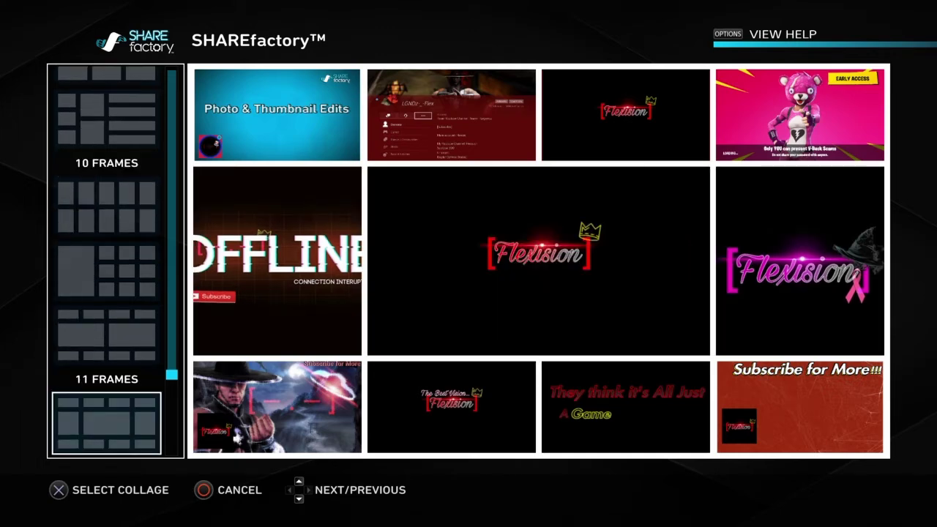
key(Down)
key(Down)
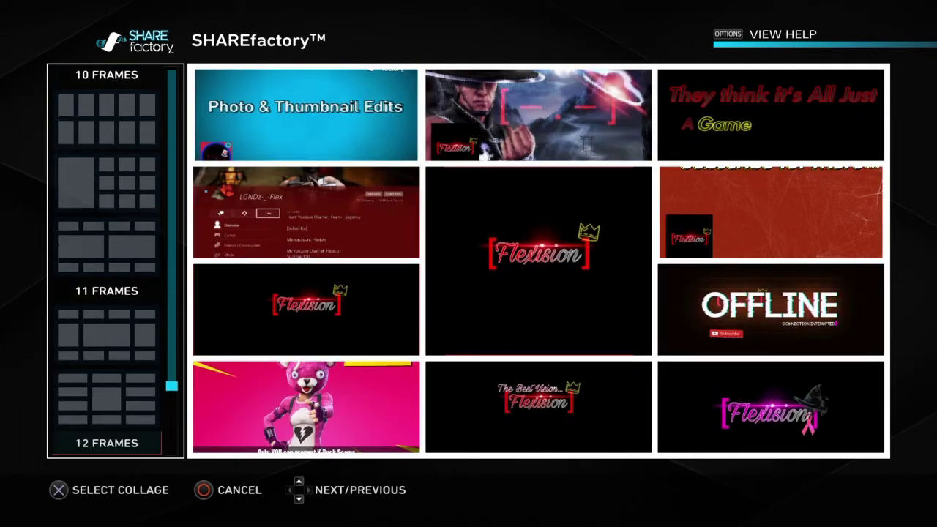
key(Down)
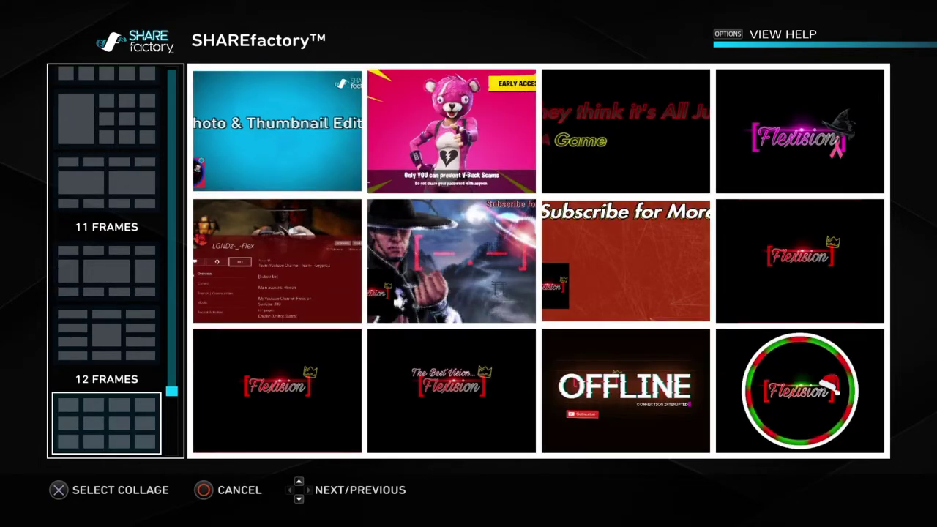
key(Down)
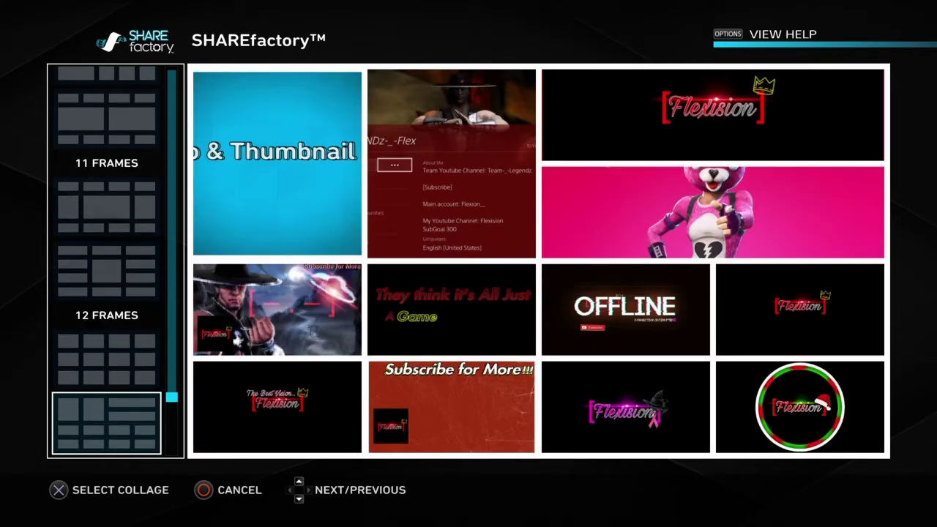
Step: Preview the remaining collage layouts from 13 frames up to the 16-frame grid
key(Down)
key(Down)
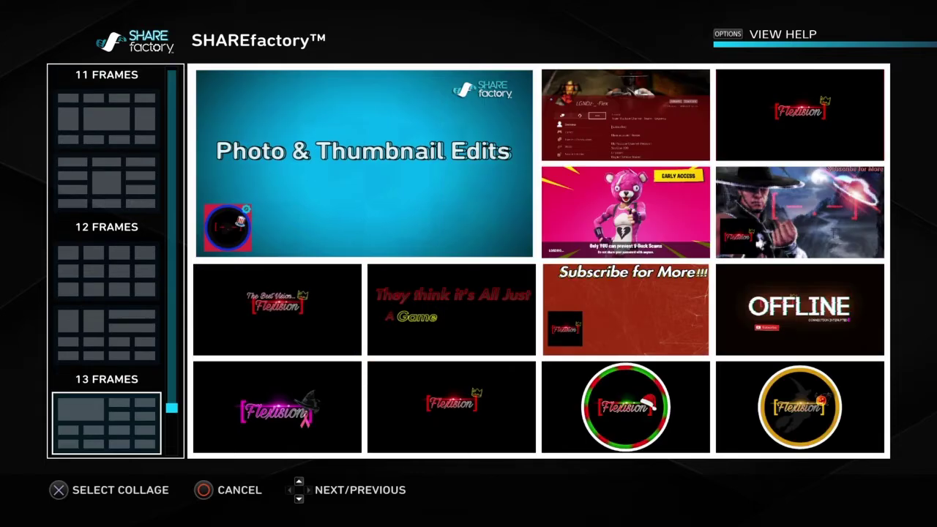
key(Down)
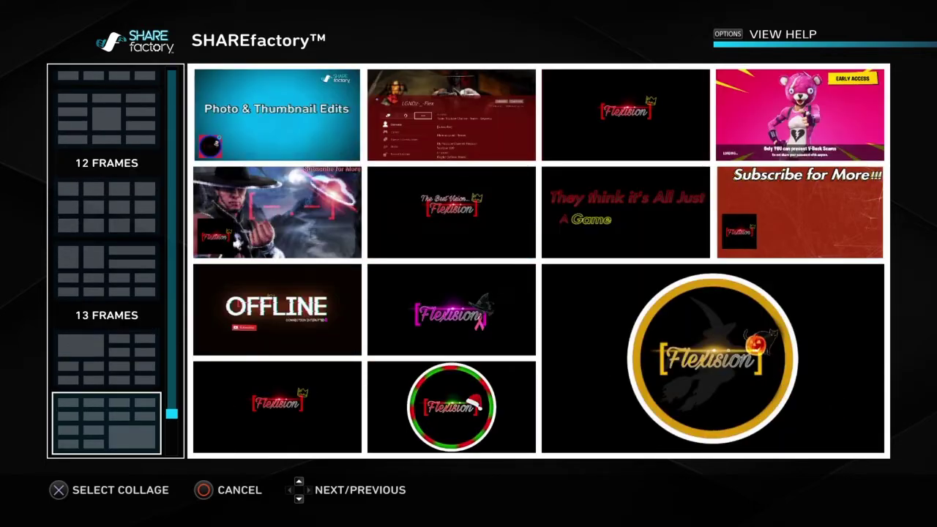
key(Down)
key(Down)
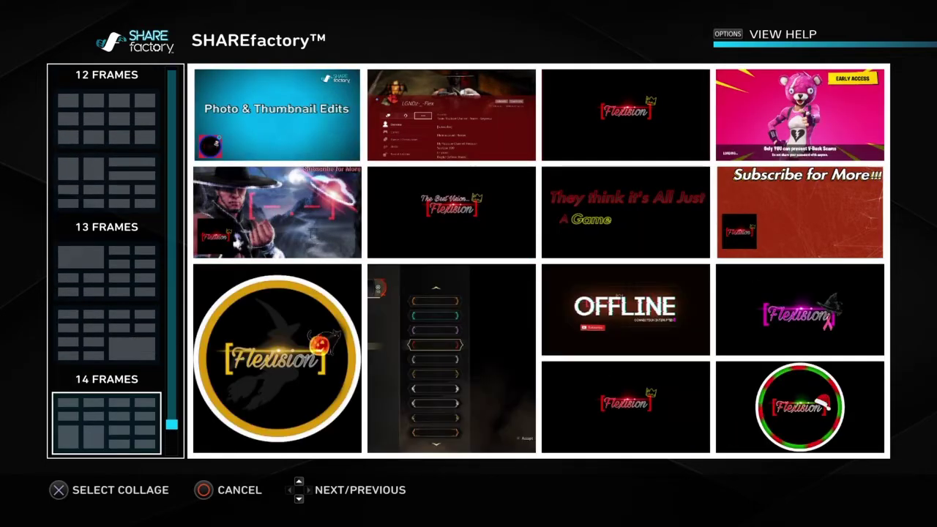
key(Down)
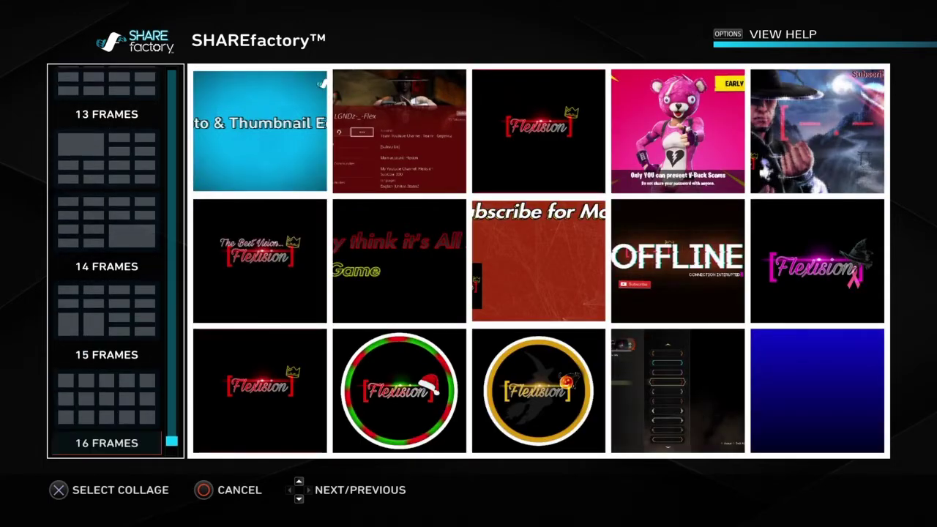
key(Down)
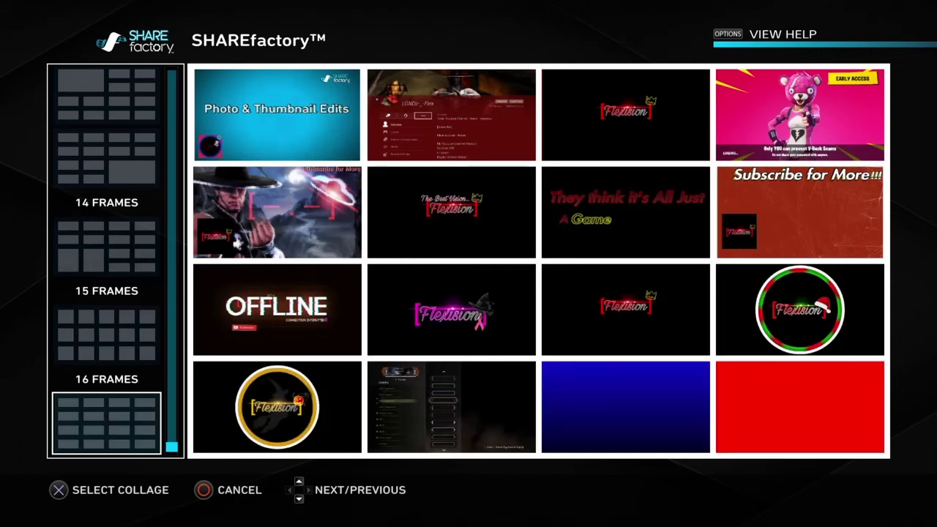
key(Down)
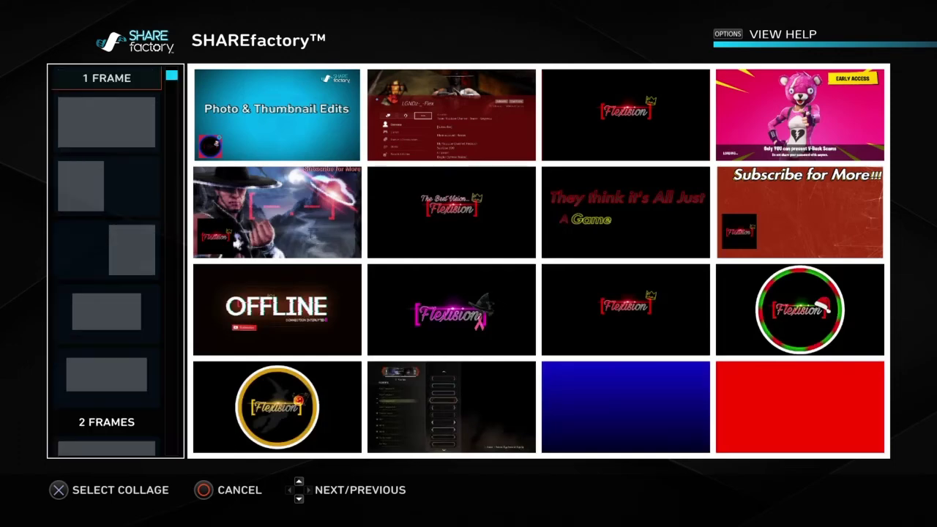
Step: Leave layout browsing with the 16-frame grid in place and exit the collage project to the start screen
key(Escape)
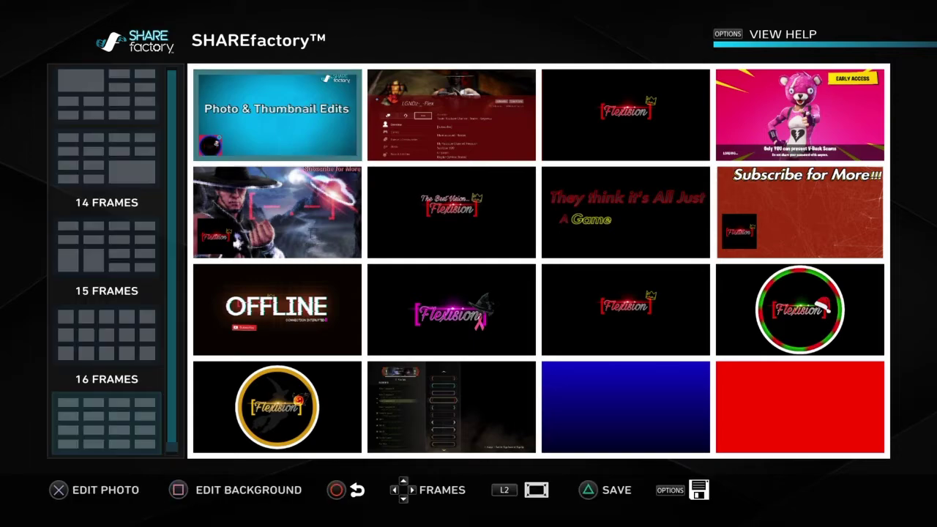
key(Escape)
key(Down)
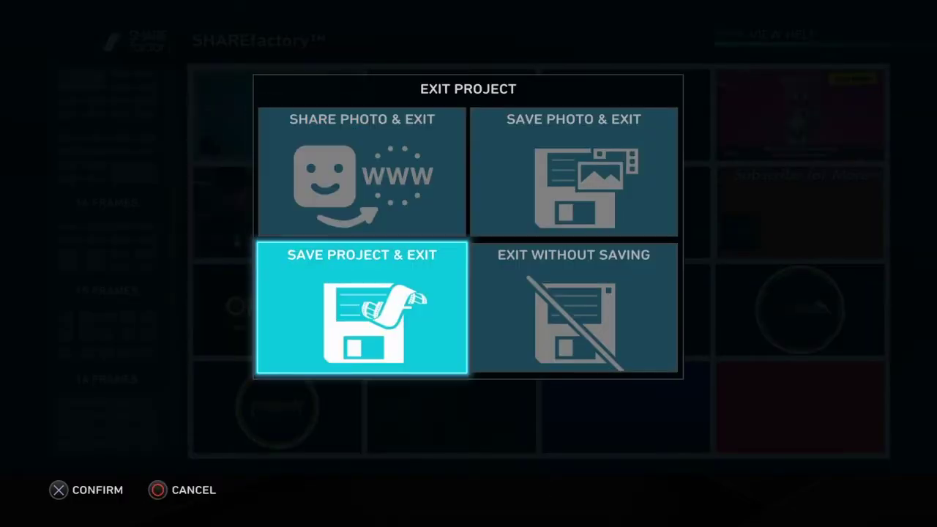
key(Return)
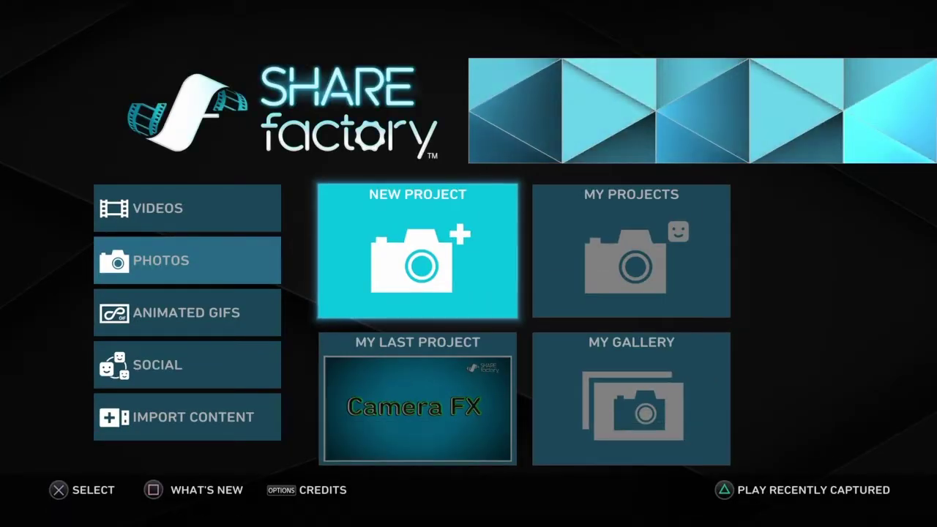
key(Down)
key(Left)
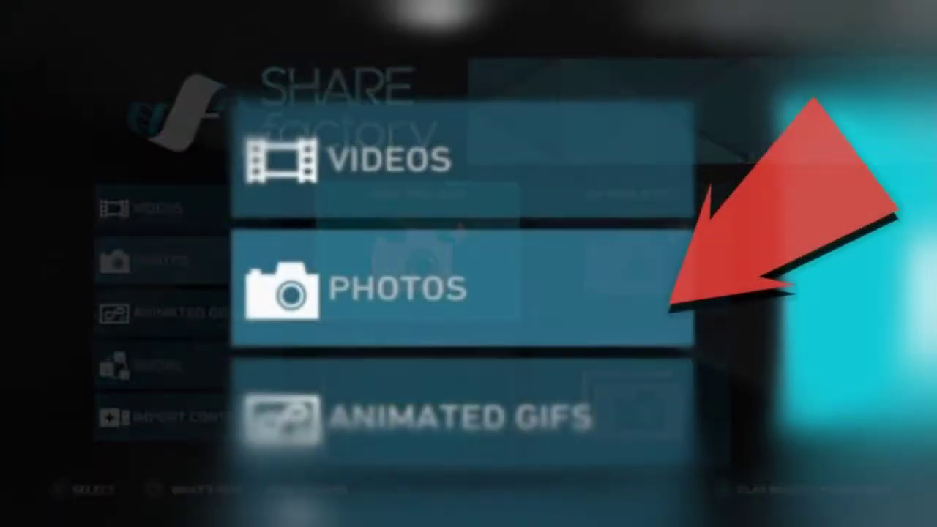
Step: Create a new photo project and keep its default name
key(Right)
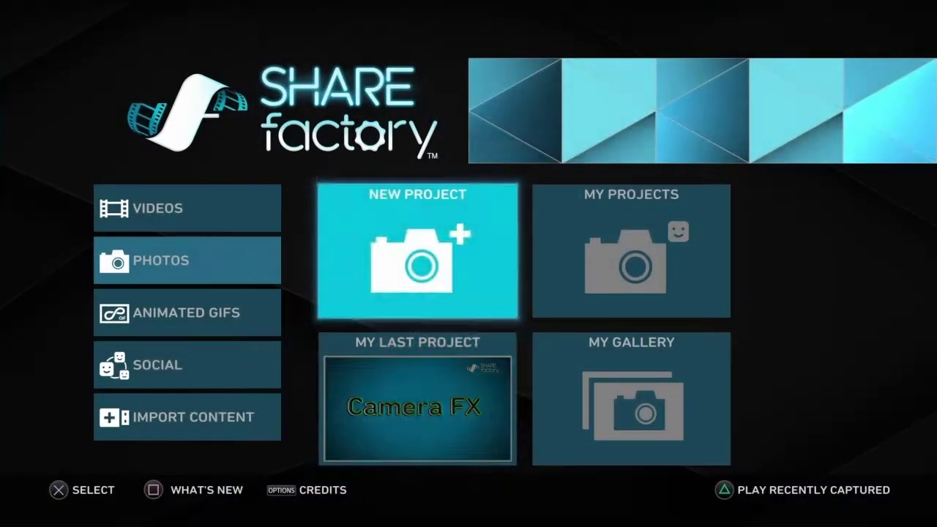
key(Down)
key(Left)
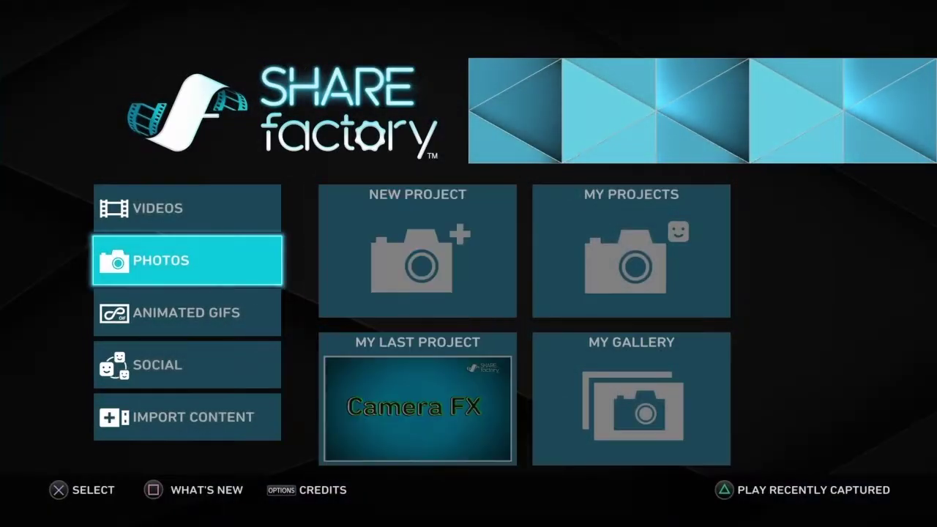
key(Right)
key(Return)
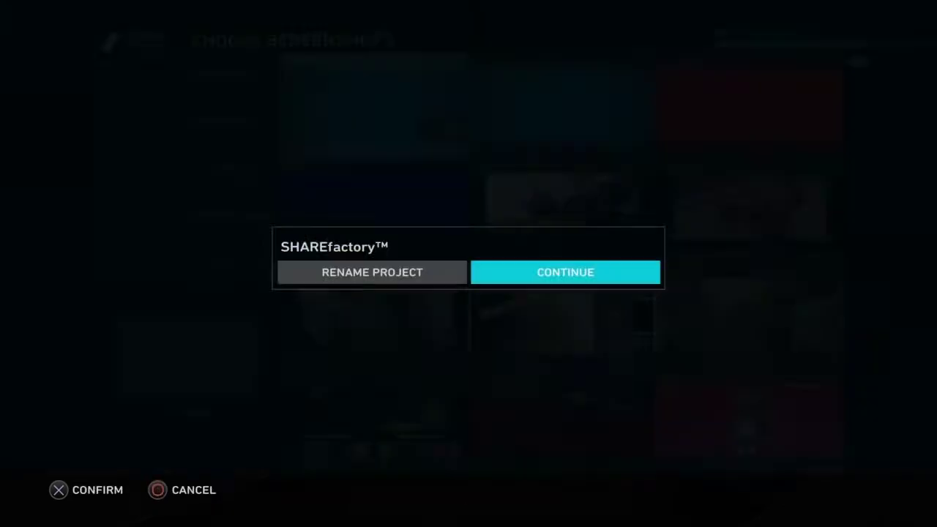
key(Return)
Step: Add the round channel logo as a sticker, scaled small into the lower-left corner of the blue SHAREfactory background
key(Return)
key(Return)
key(Return)
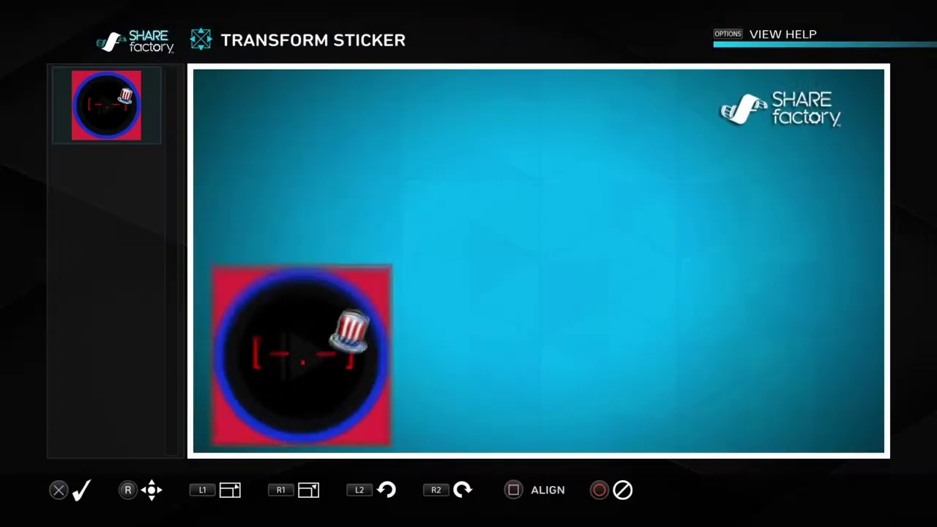
key(Return)
Step: Add the text "Photo & Thumbnail Edits" and place it across the middle of the image
key(Escape)
key(Return)
key(Right)
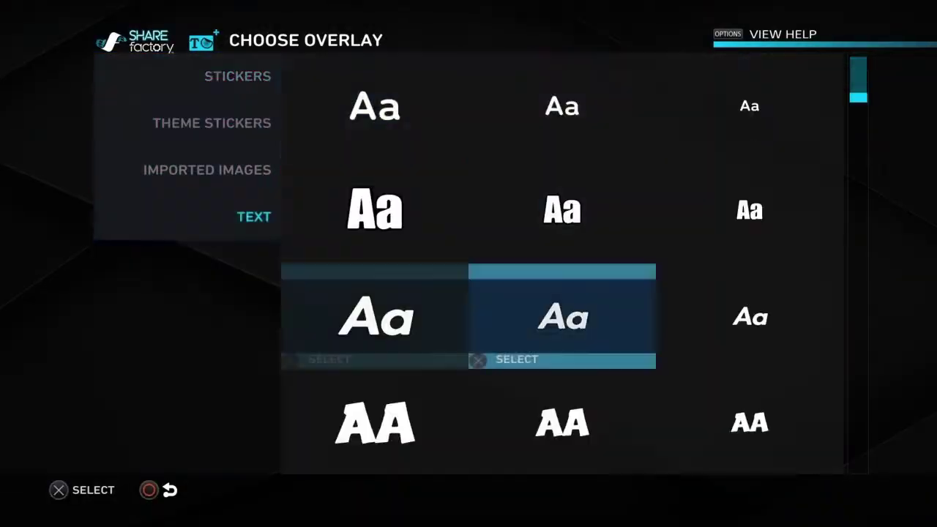
key(Return)
text(Thumbnail &)
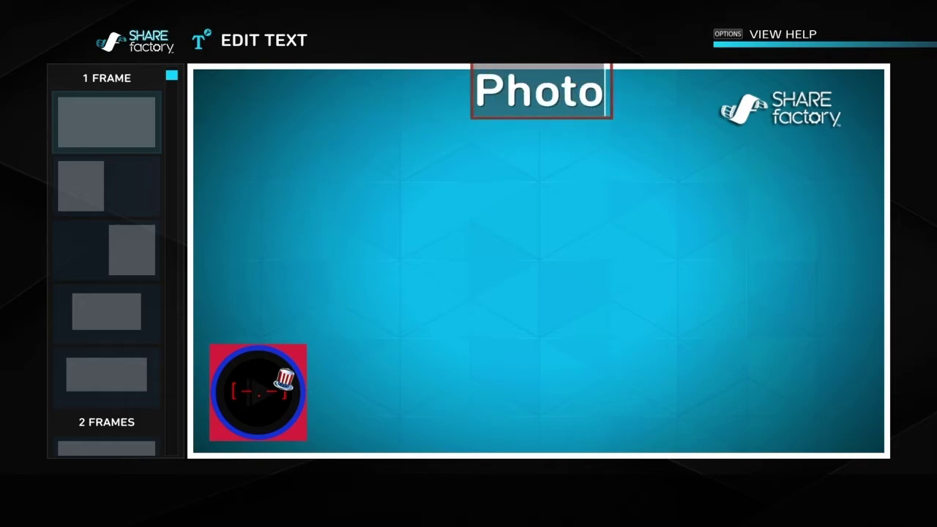
text(Edits)
key(Return)
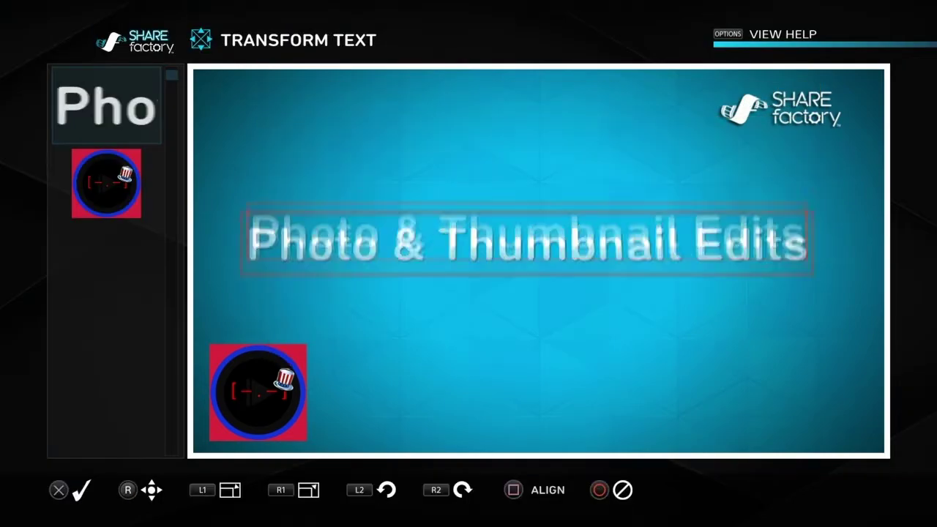
key(Return)
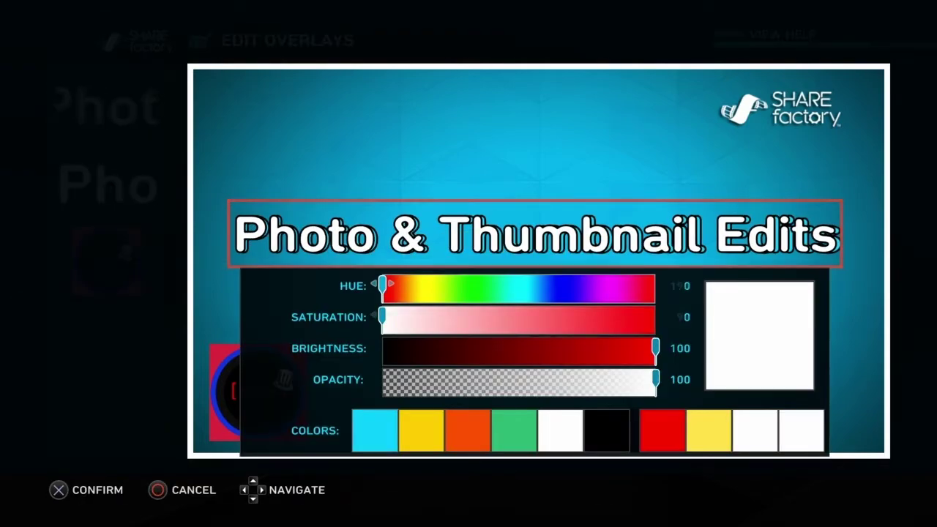
Step: Color the front copy of the title a pale blue tint over its dark-outlined duplicate
key(Right)
key(Down)
key(Down)
key(Down)
key(Left)
Step: Add the SHAREfactory logo theme sticker and align it over the background's white logo in the upper-right corner
key(Right)
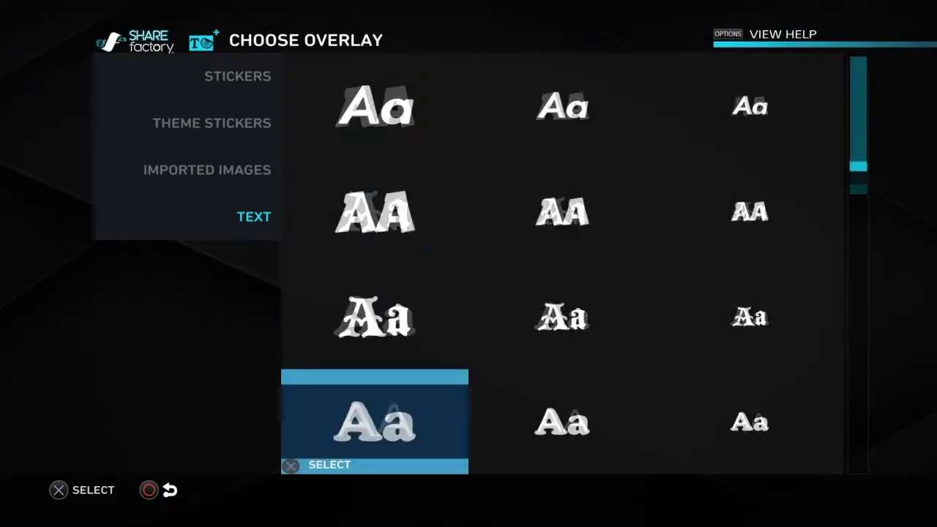
key(Left)
key(Up)
key(Up)
key(Right)
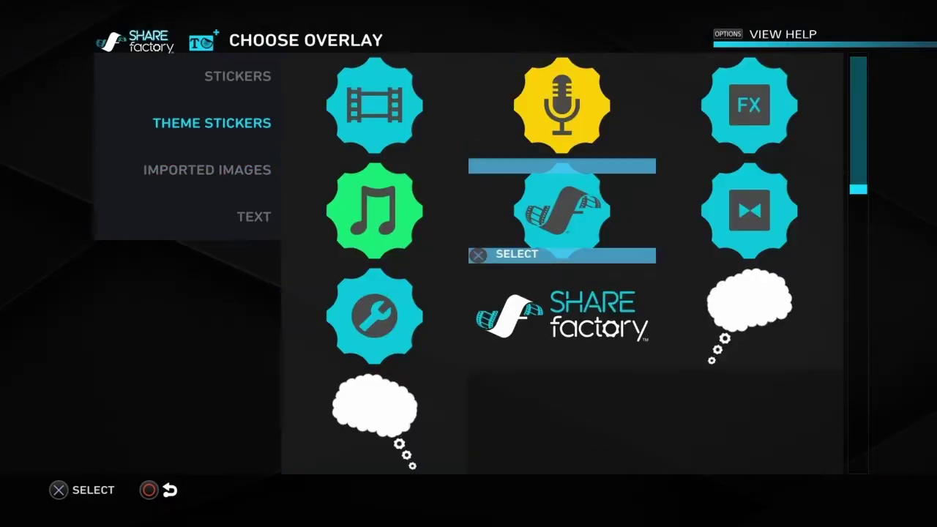
key(Down)
key(Left)
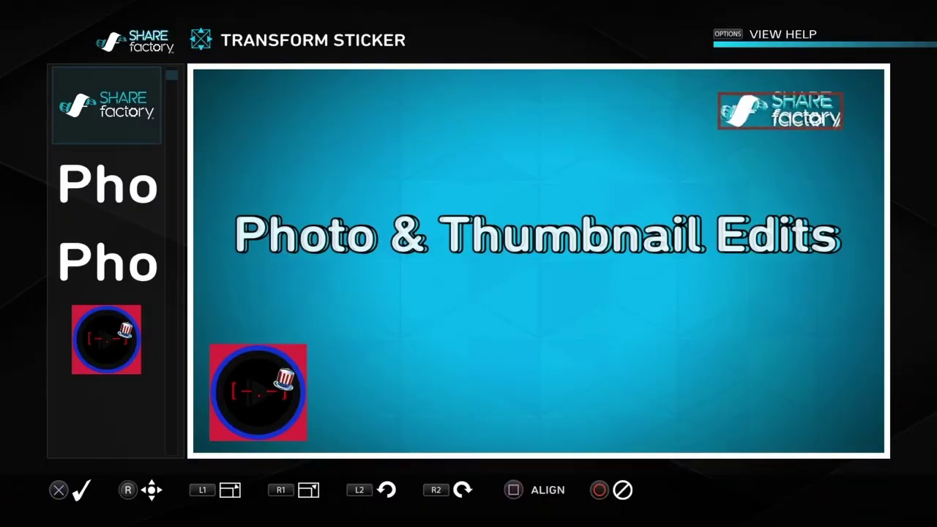
key(Return)
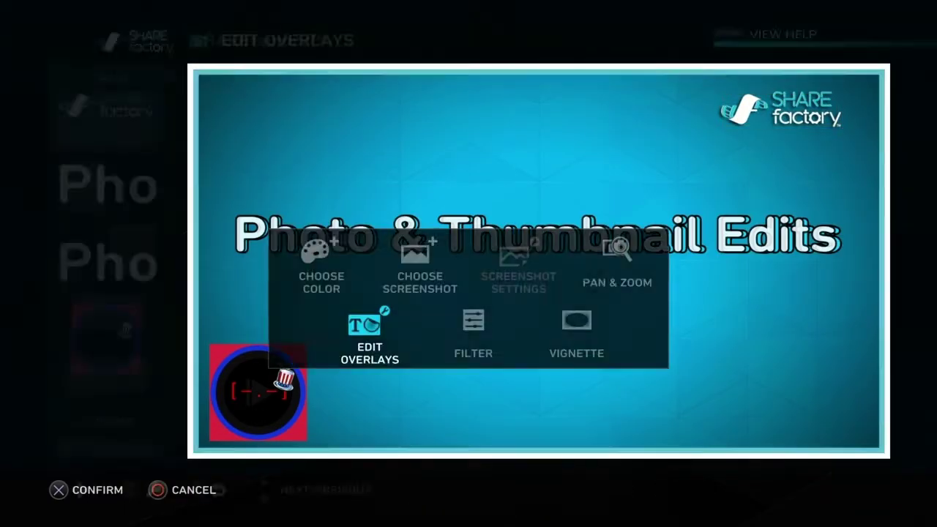
Step: Add the wrench gear theme sticker as a tiny badge on the upper-right corner of the round channel logo
key(Return)
key(Left)
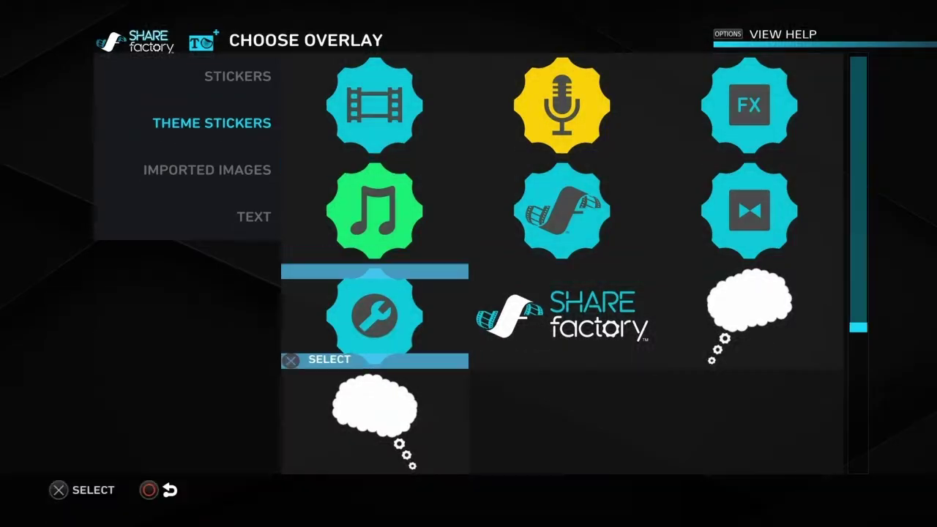
key(Return)
key(R1)
key(Down)
key(Right)
key(Return)
key(Return)
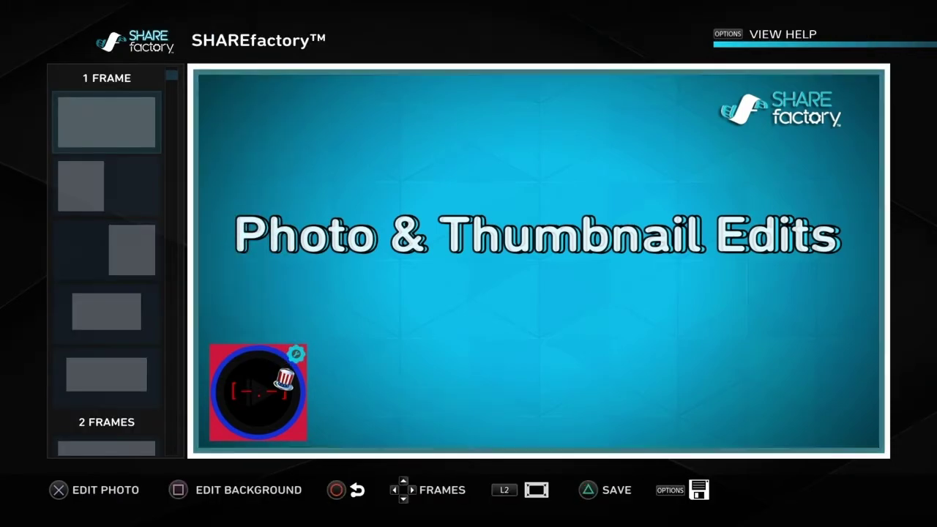
Step: Adjust the border spacing around the single frame, leaving its rounding at 0
key(L2)
key(Left)
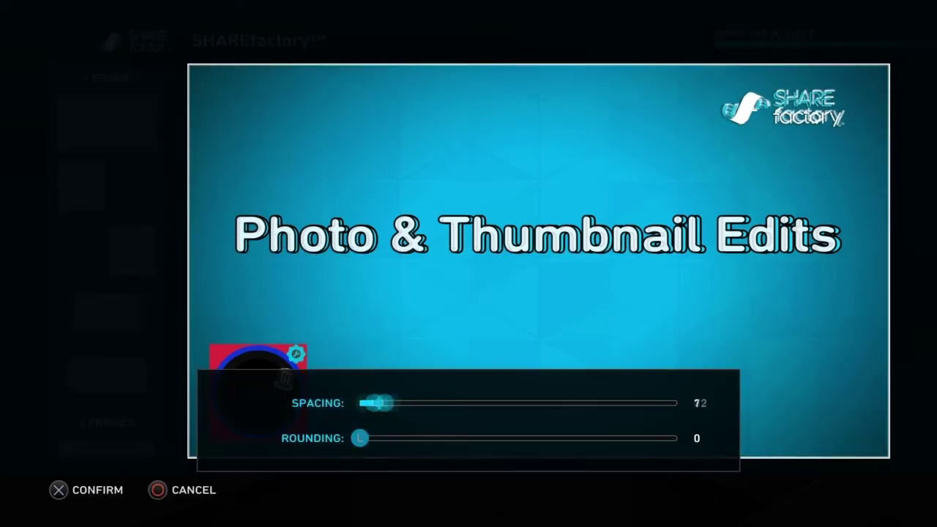
key(Right)
key(Right)
key(Right)
key(Return)
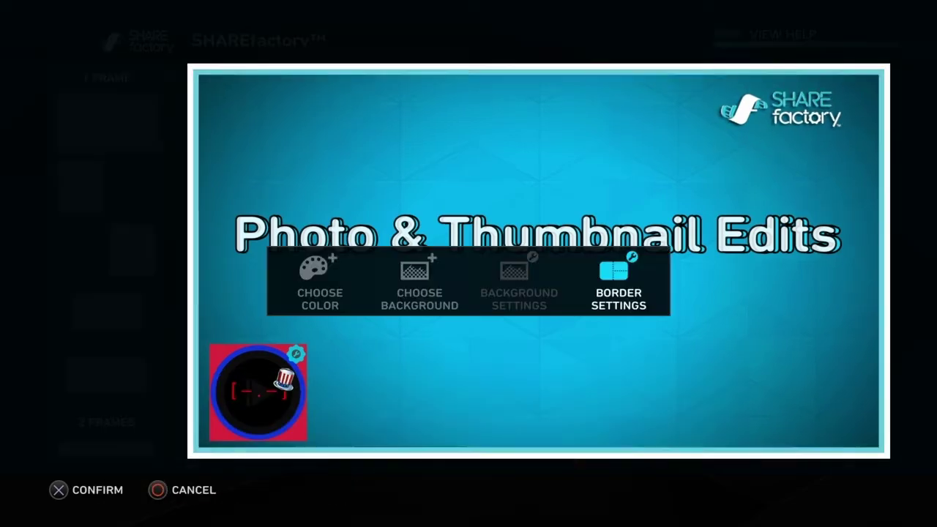
Step: Render the finished thumbnail as a photo and exit the photo project
key(Escape)
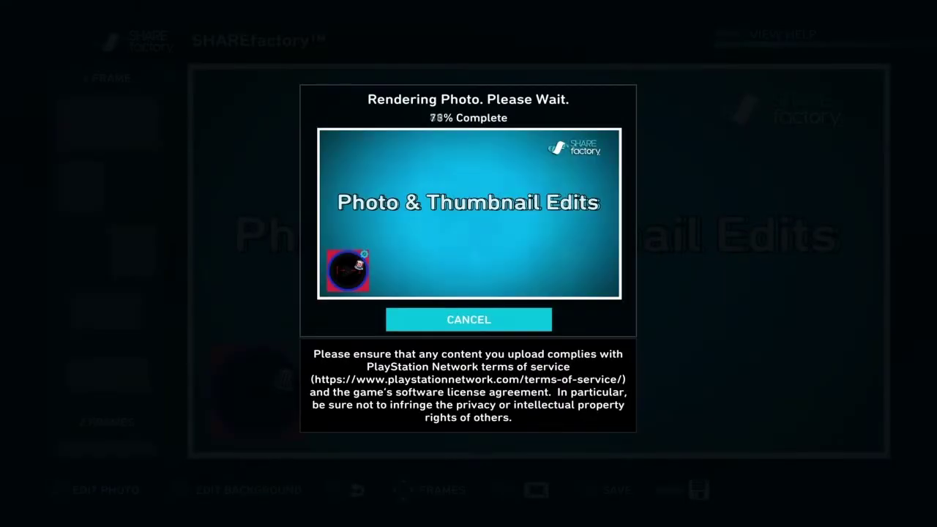
key(Down)
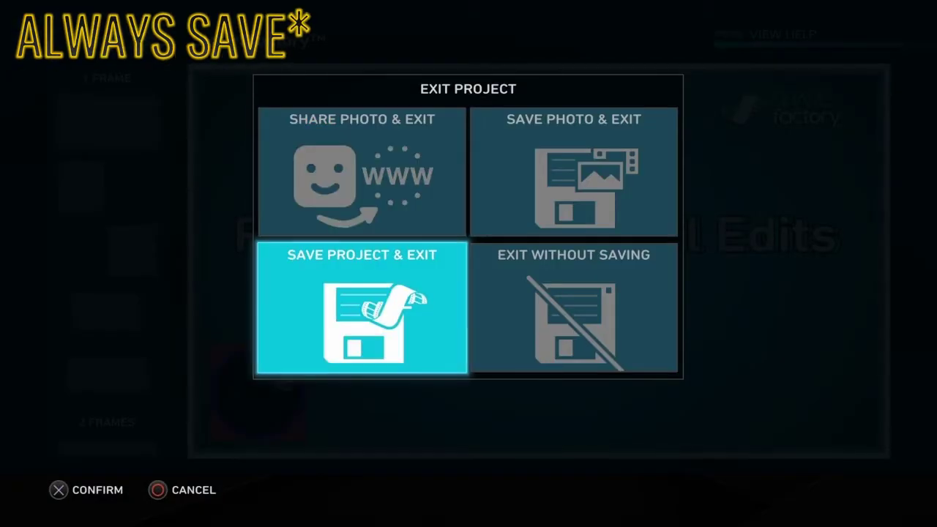
key(Right)
key(Return)
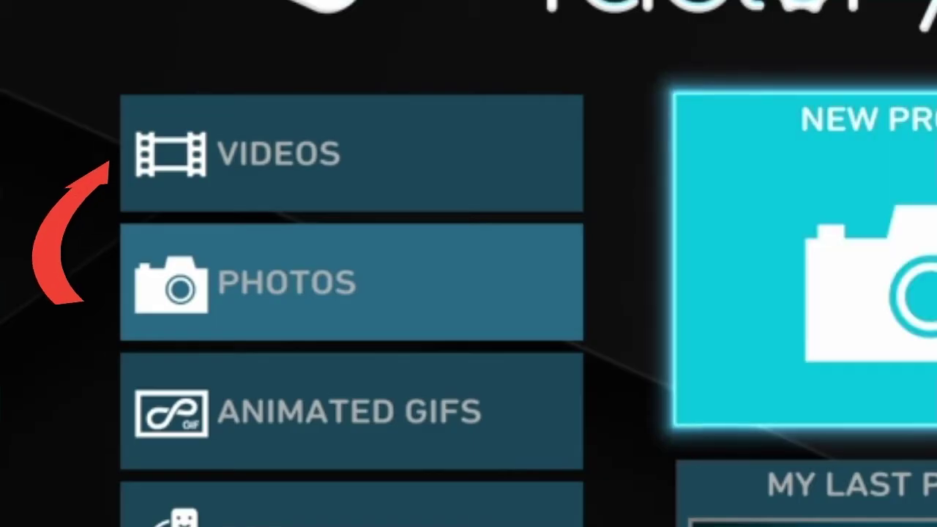
Step: Switch to the video section and open the SHAREfactory #10 project
key(Left)
key(Up)
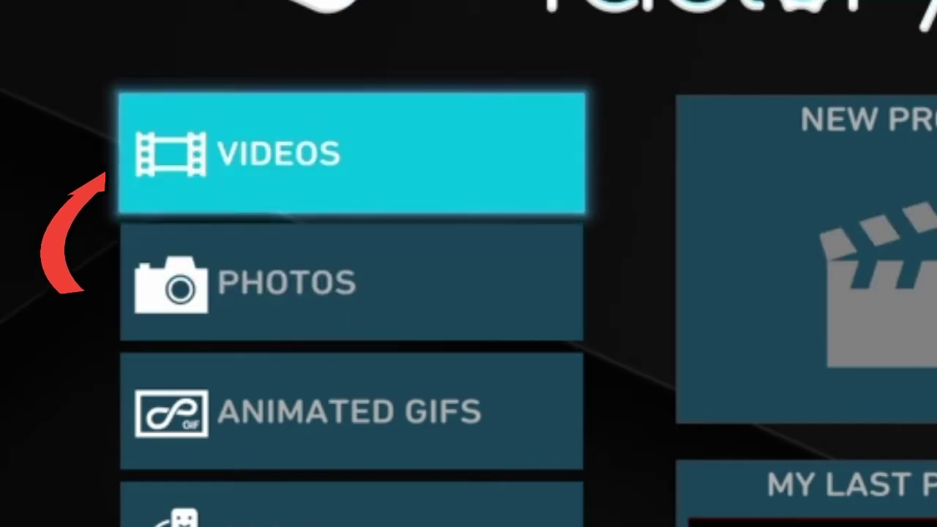
key(Right)
key(Right)
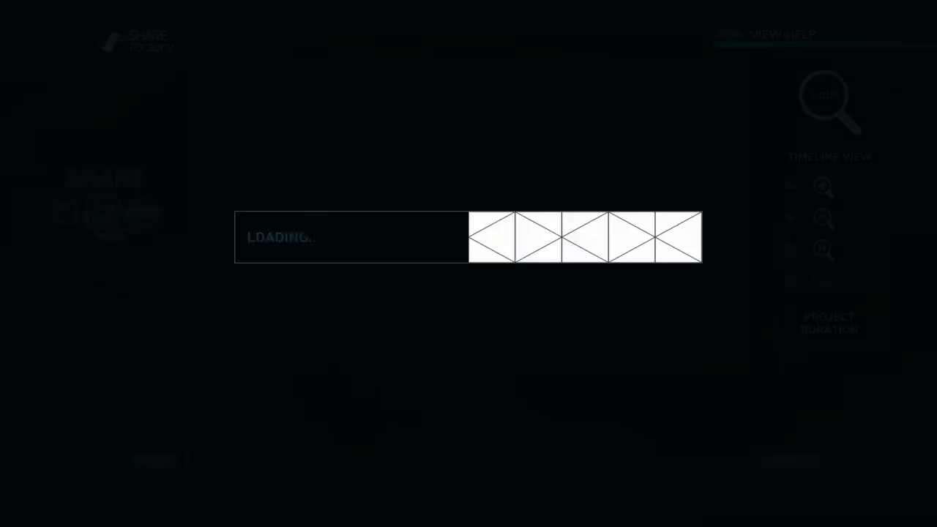
Step: Play and scrub through the channel intro clip and the animated SHAREfactory title clip on the timeline
key(Left)
key(Left)
key(Left)
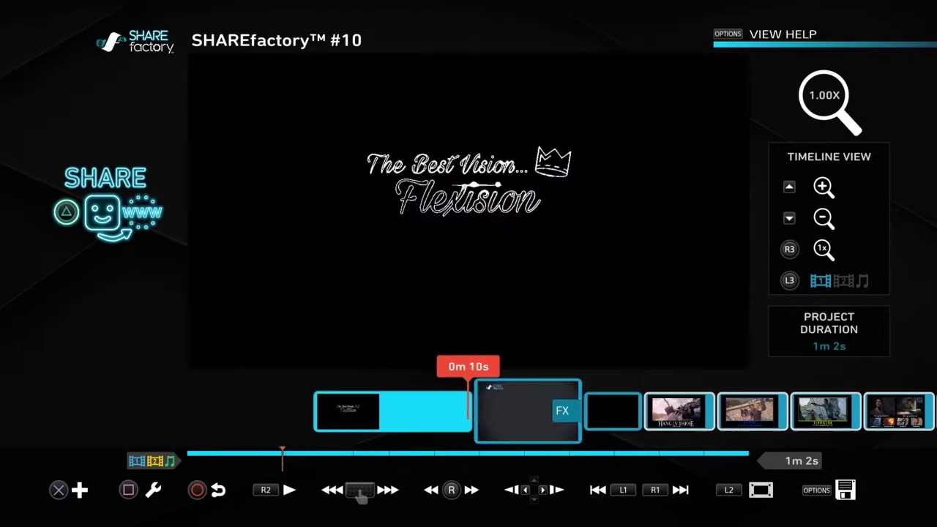
key(space)
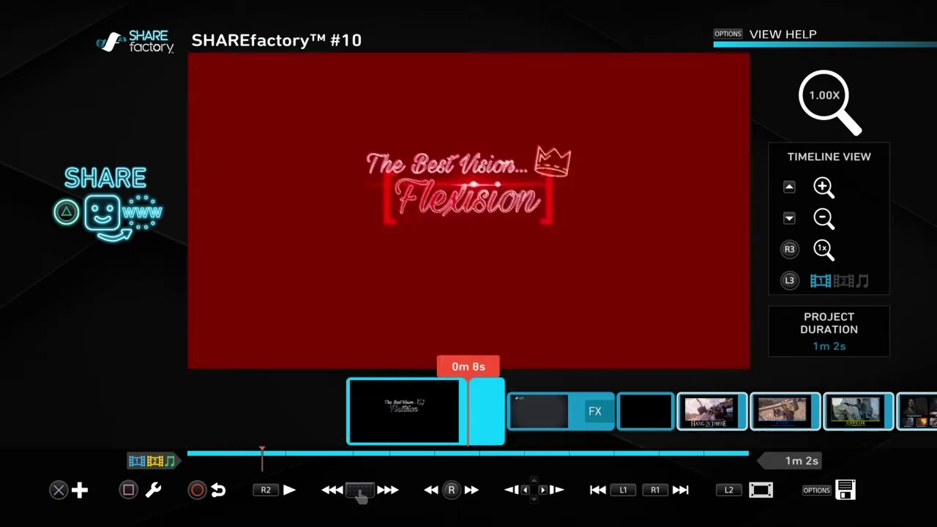
key(Right)
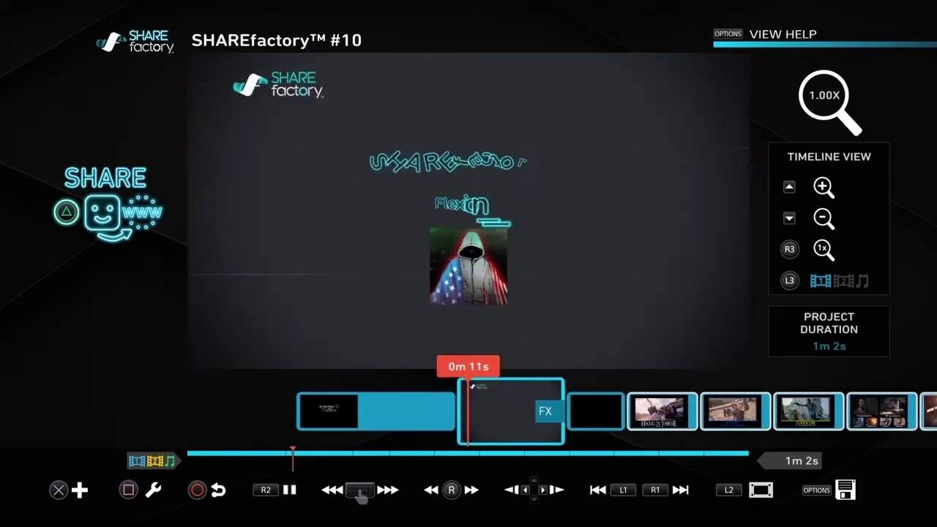
key(space)
key(Right)
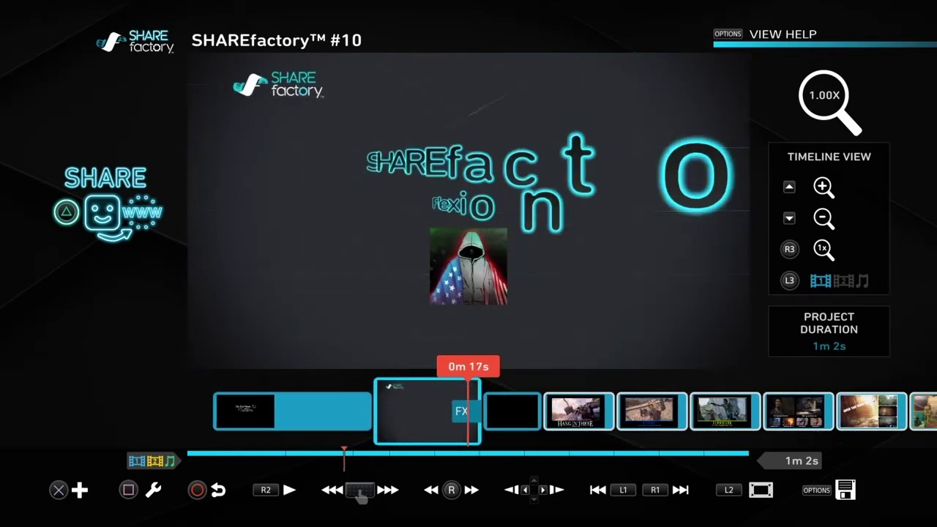
key(space)
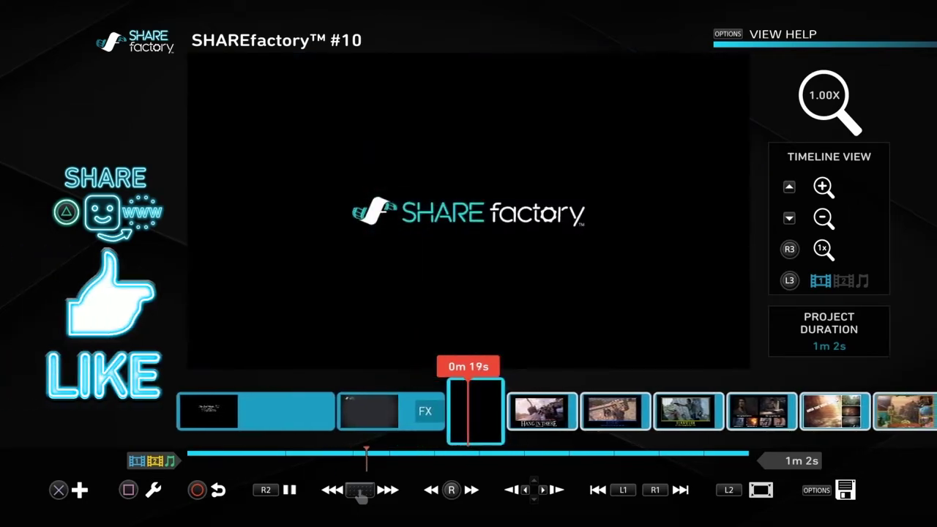
Step: Scrub and replay the start of the black SHAREfactory logo clip to check its logo animation
key(Left)
key(Left)
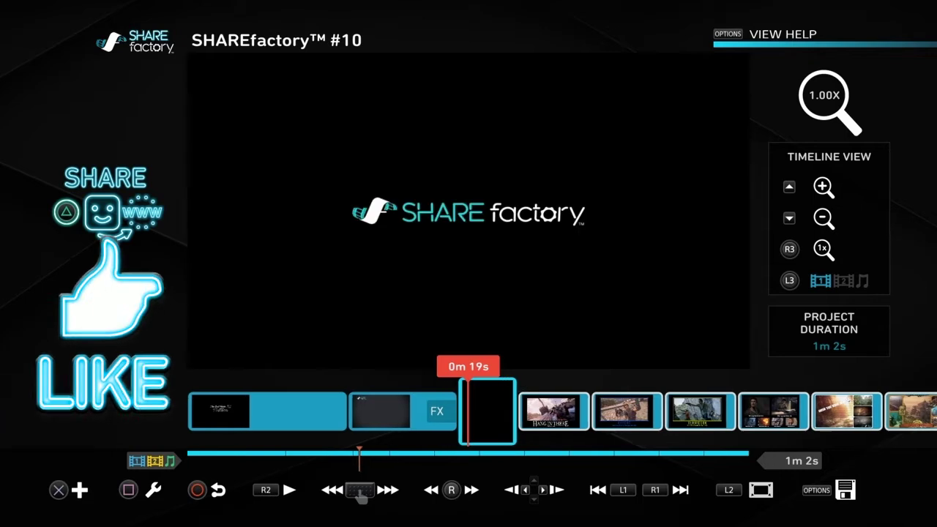
key(space)
key(space)
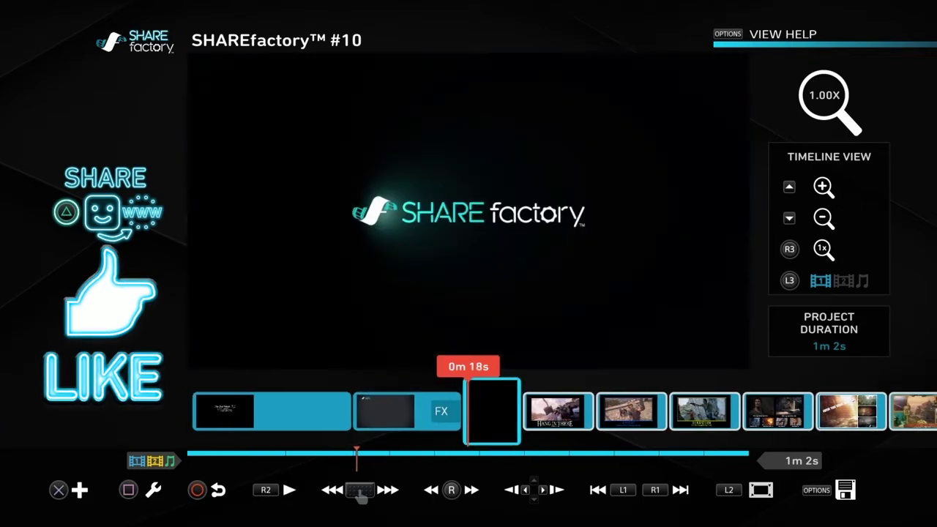
key(Left)
key(space)
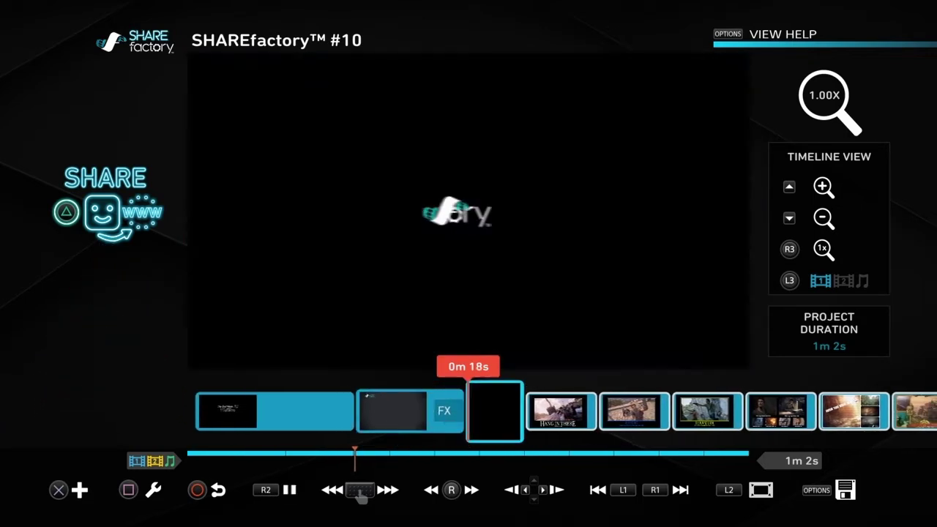
key(Left)
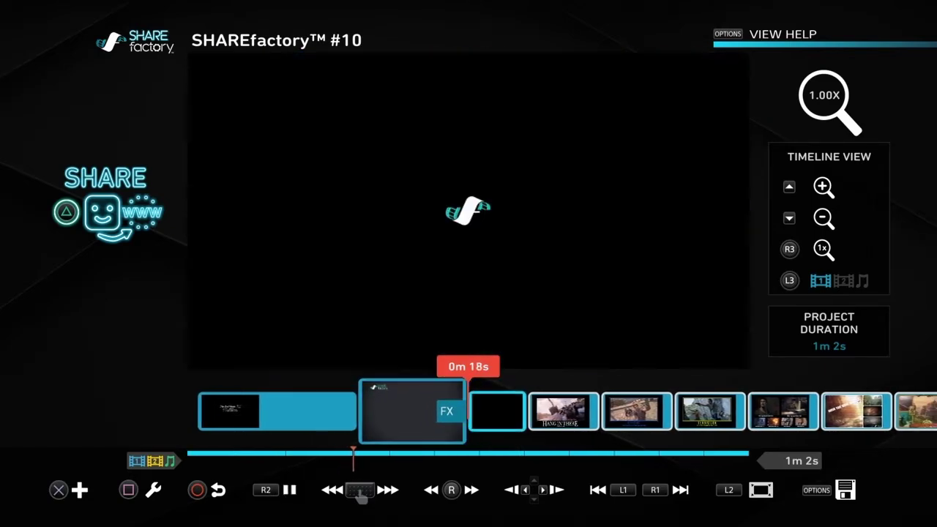
key(space)
key(Left)
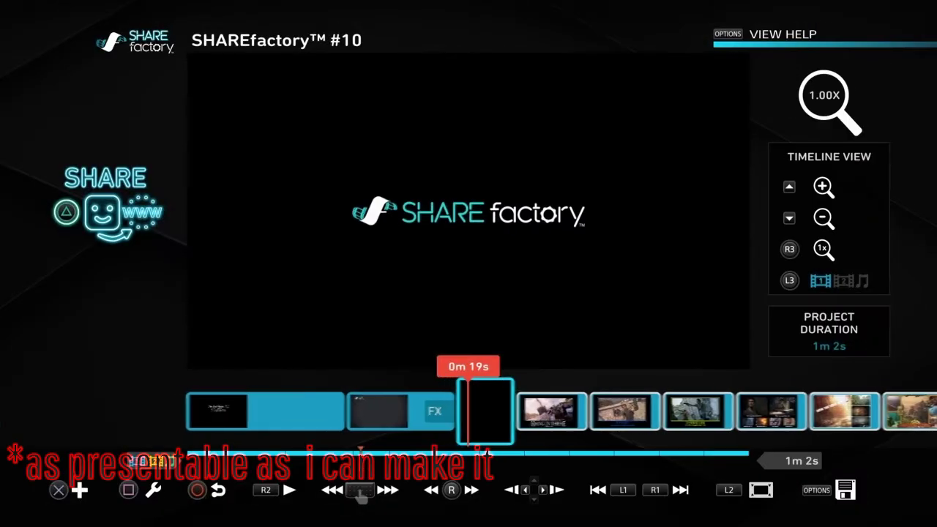
Step: Add the glowing text overlays "Intro to" above and "#10" beside the logo in the SHAREfactory logo clip
key(Left)
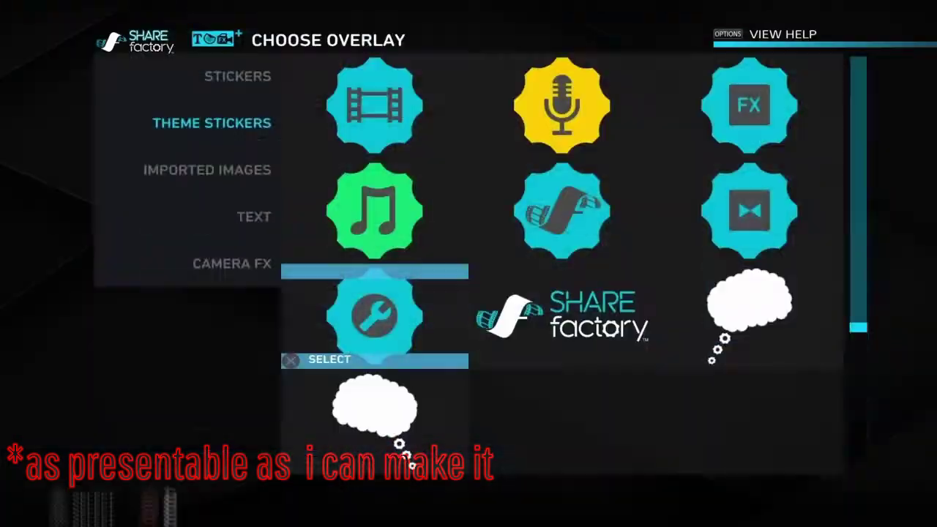
key(Down)
key(Down)
key(Return)
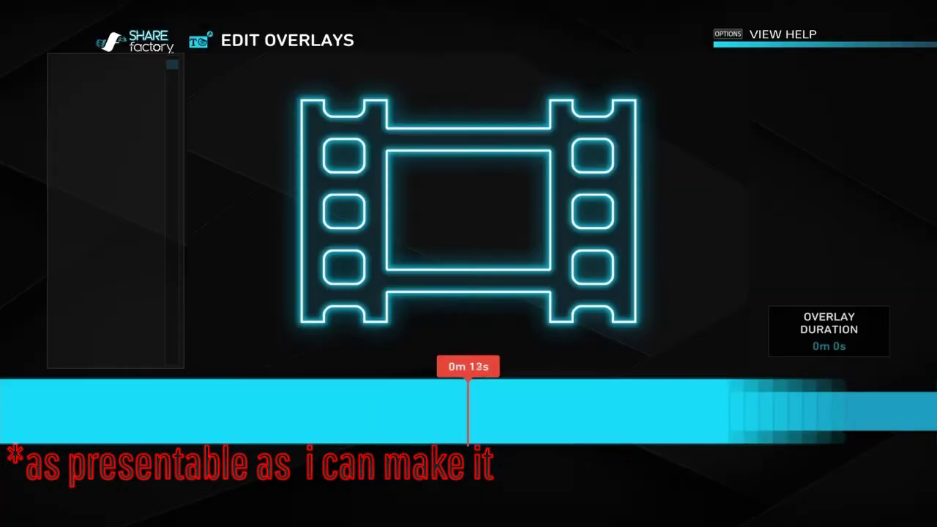
key(Return)
key(Return)
Step: Set the beginning animation of the "#10" text overlay to Fade In
key(Left)
key(Right)
key(Down)
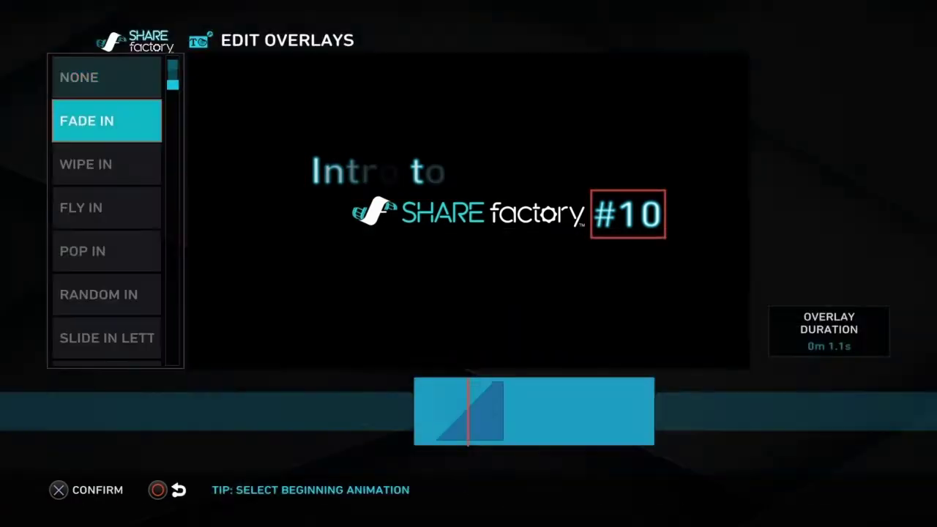
key(Down)
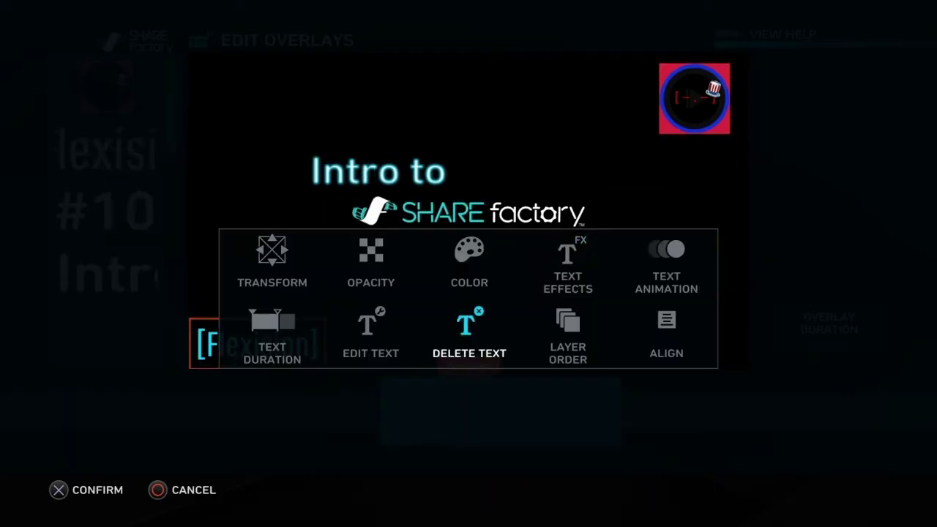
Step: Open the duration setting of the channel-name text overlay in the SHAREfactory logo clip and return to the timeline
key(Left)
key(Left)
key(Return)
key(Right)
key(Escape)
key(Escape)
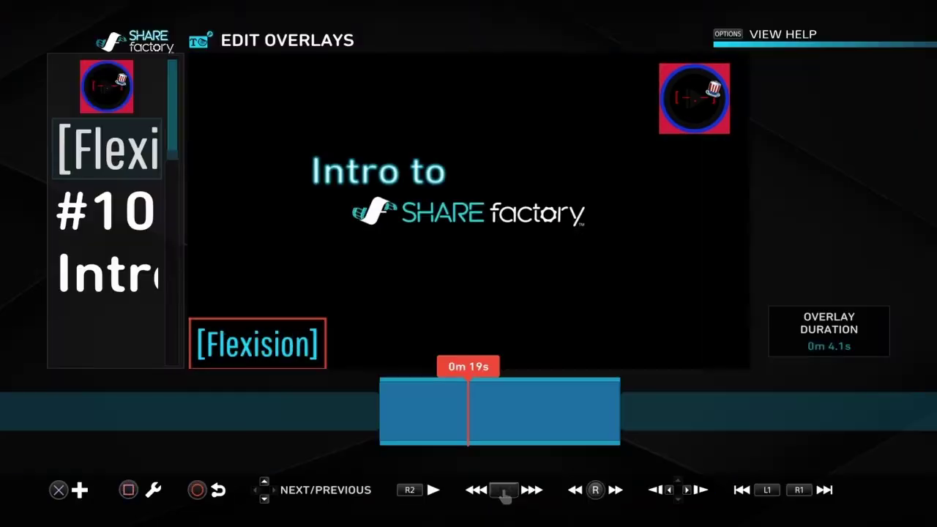
key(Escape)
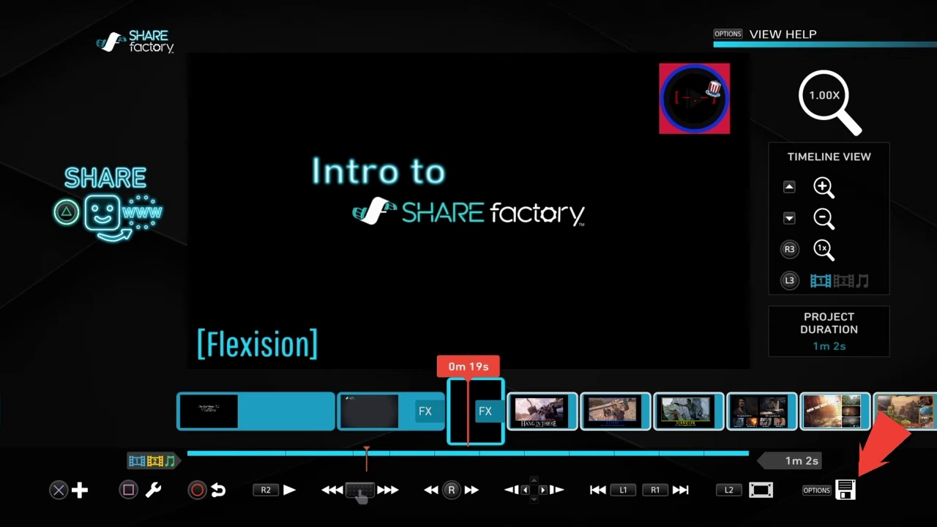
Step: Generate the project thumbnail from the "Intro to SHAREfactory" frame at 0m 19s
key(Menu)
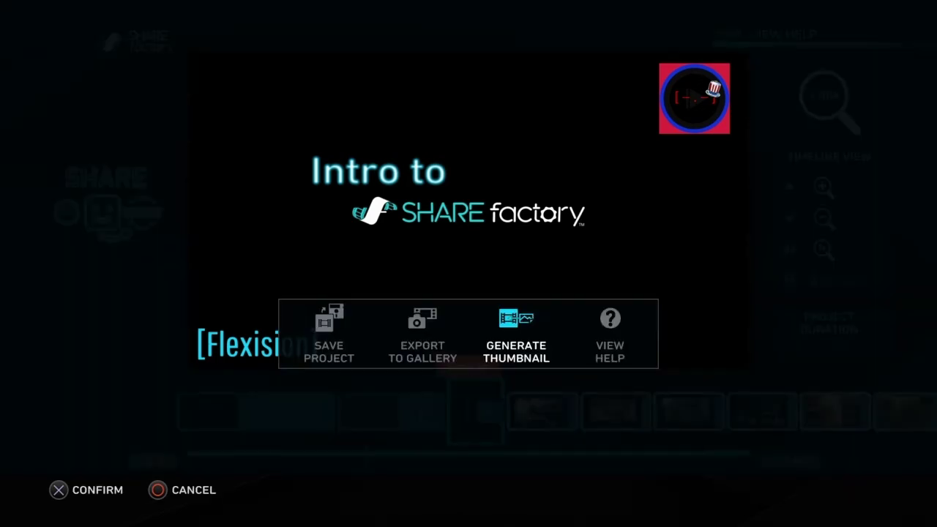
key(Return)
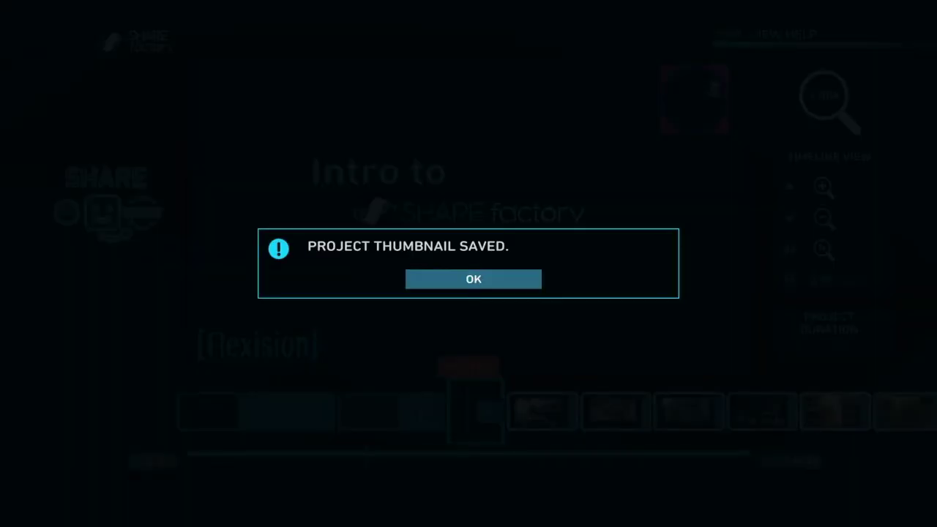
key(Return)
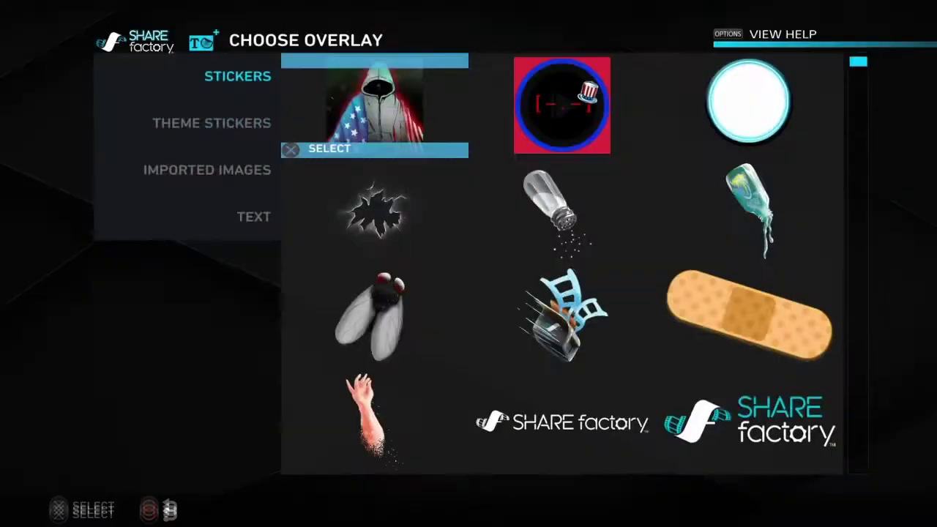
Step: Add a text overlay in the large, wide, thin-stroked font style to the TEAMWORK collage
key(Left)
key(Down)
key(Down)
key(Down)
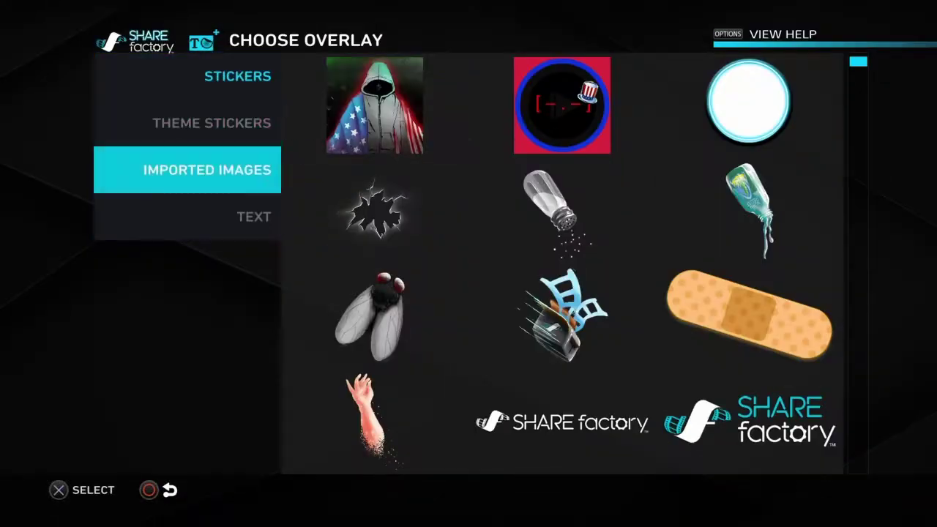
key(Return)
key(Down)
key(Down)
key(Down)
key(Down)
key(Down)
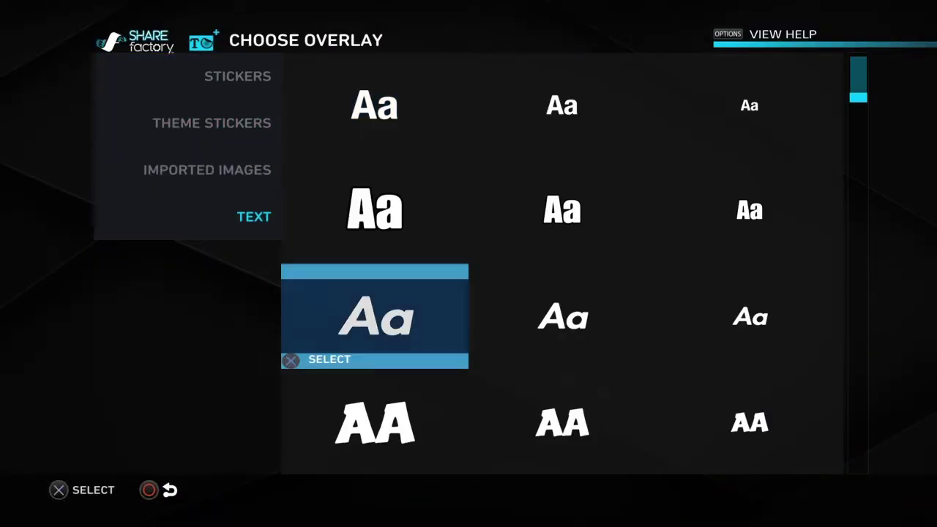
key(Down)
key(Return)
Step: Enter "WILL MAKE THE DREAM" as the new text overlay's wording
text(WILL MA)
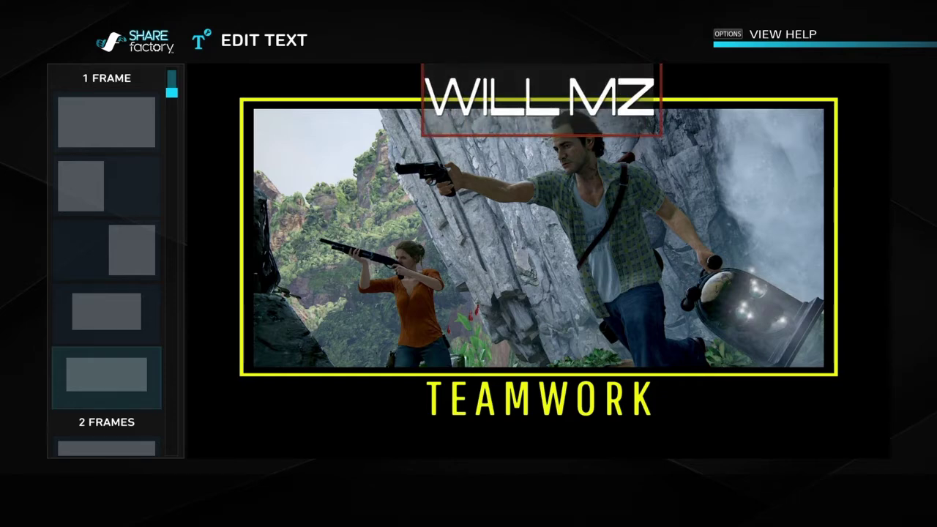
text(KE TH)
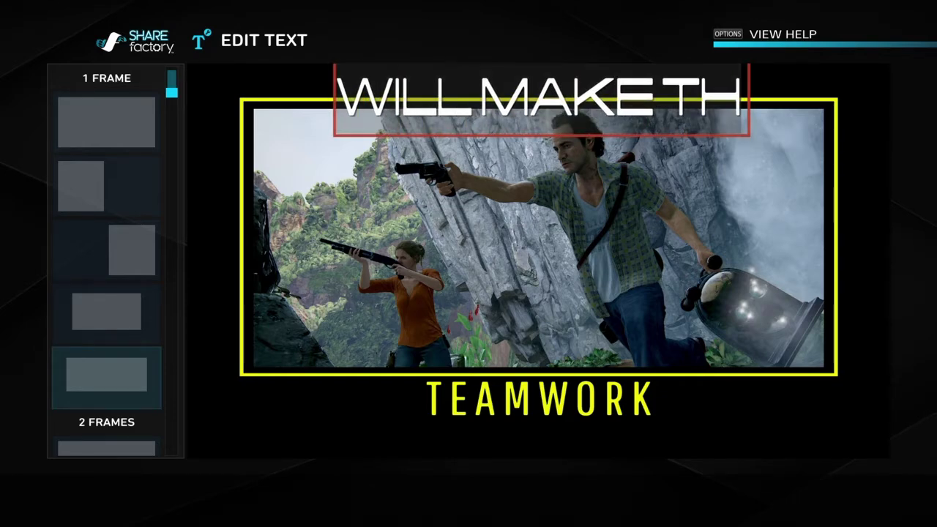
text(E DREA)
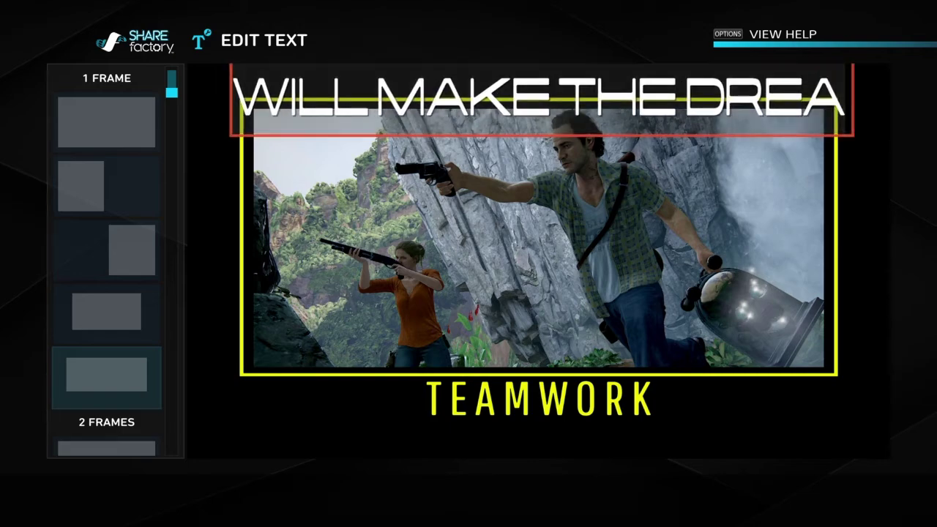
text(M)
key(Return)
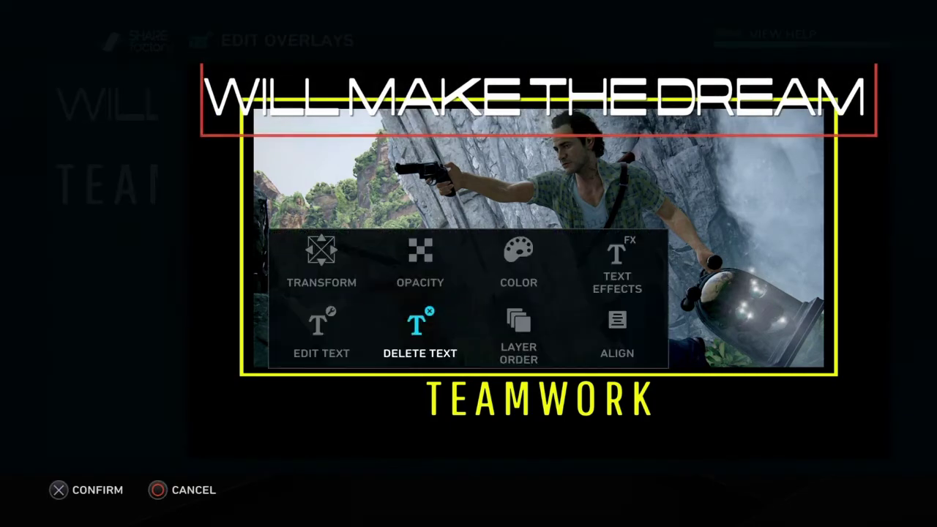
Step: Shrink the "WILL MAKE THE DREAM" text to less than half its width and move it centred beneath TEAMWORK
key(Up)
key(Left)
key(Return)
key(Down)
key(L1)
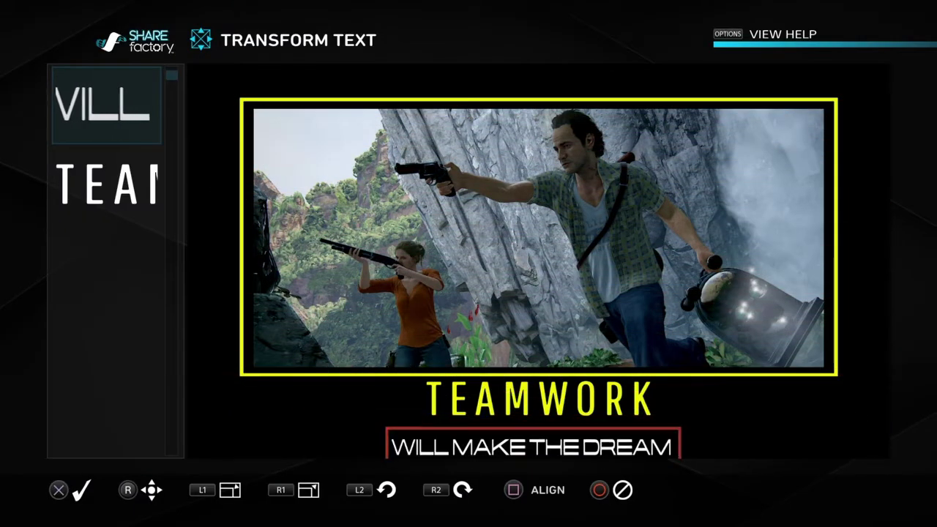